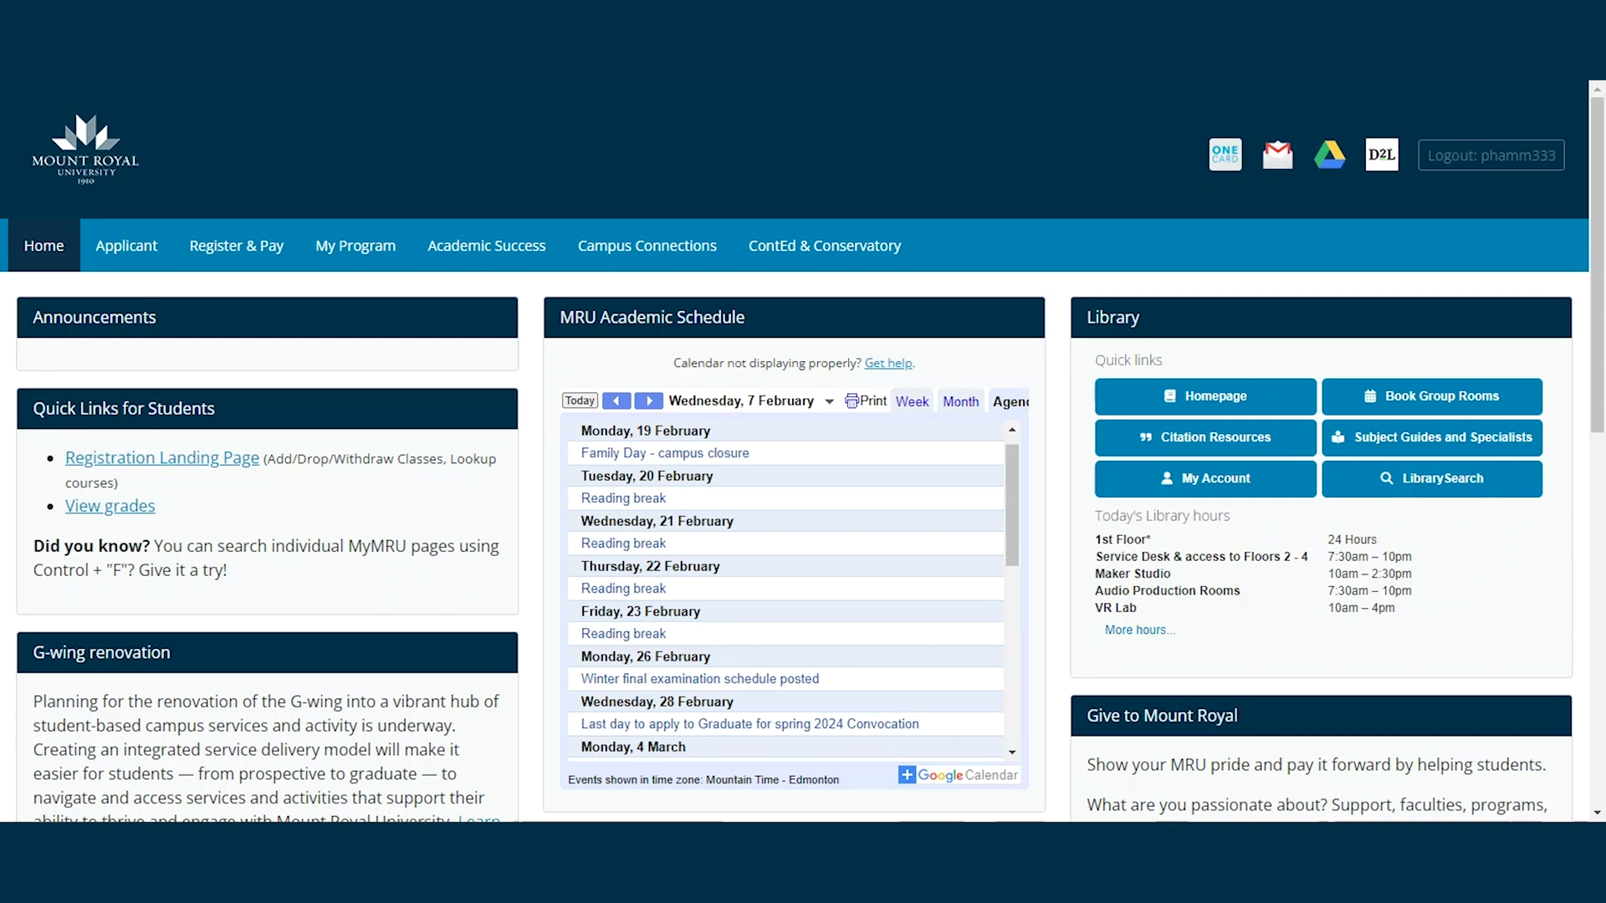
- Open the Register & Pay page in MyMRU and launch My Schedule Builder
left_click(245, 264)
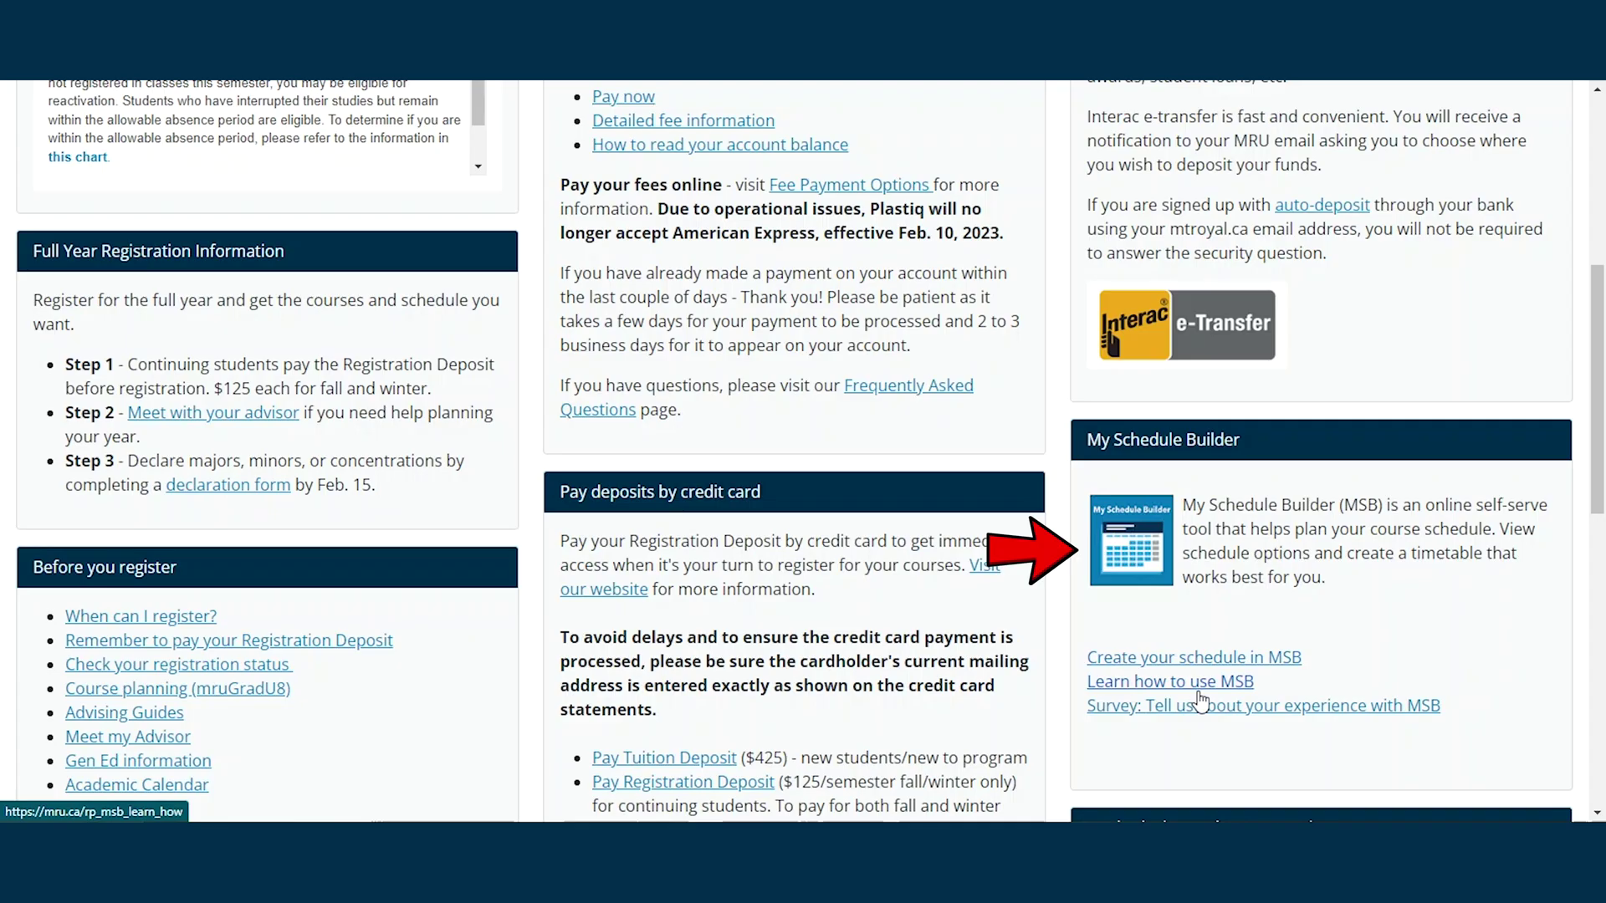
left_click(1140, 571)
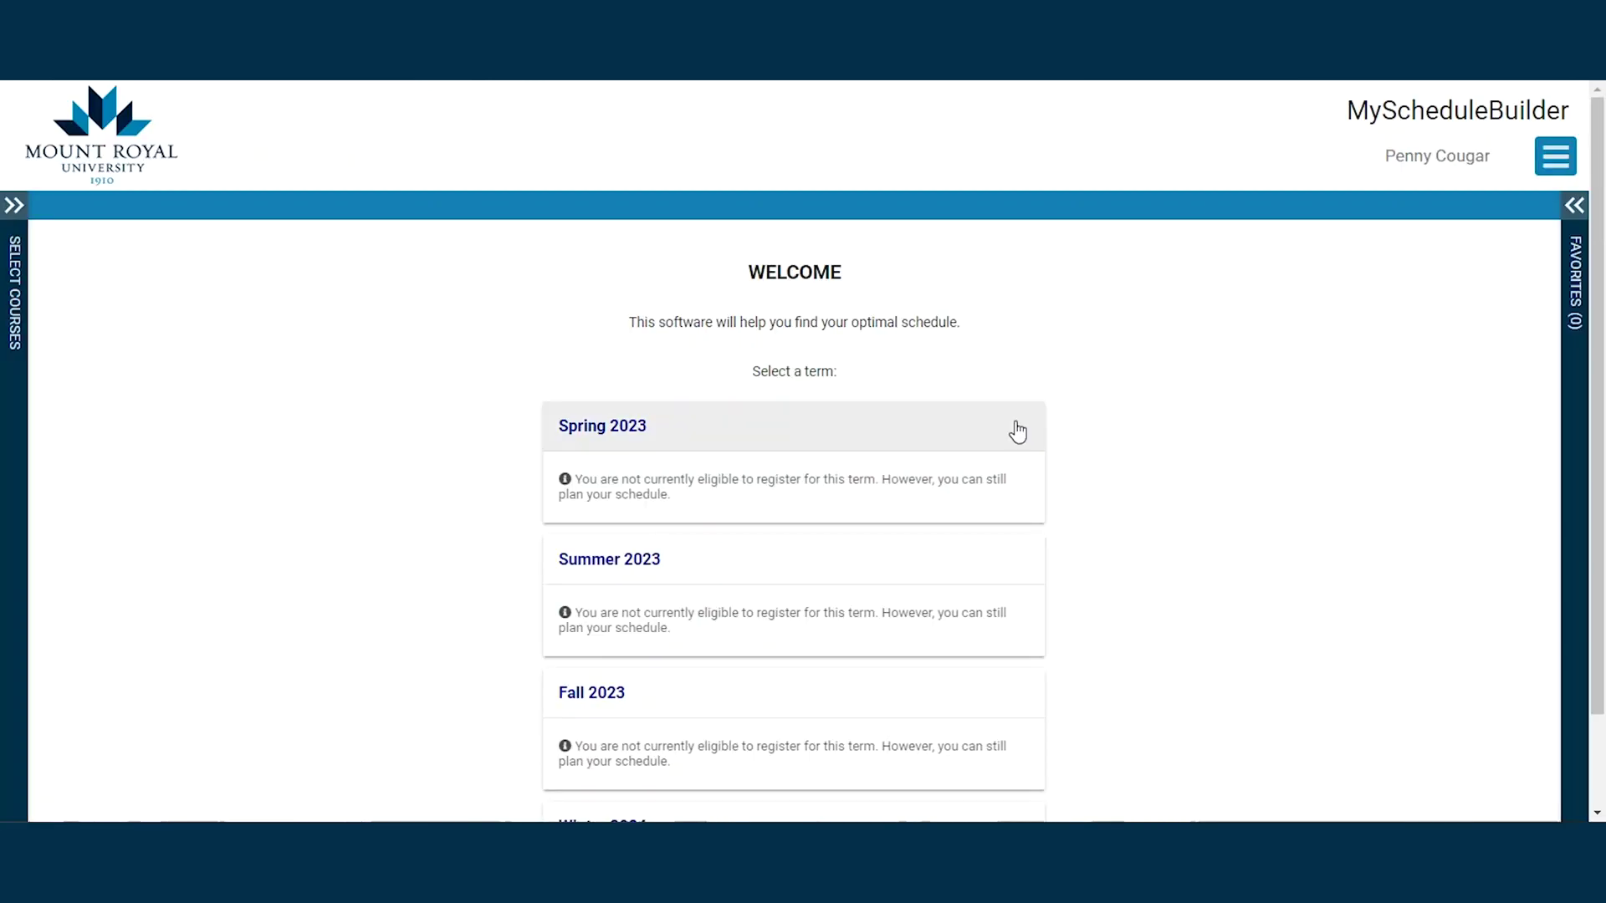
- Choose the Winter 2024 term card and collapse the Select Courses panel
scroll(1286, 448, "down", 2)
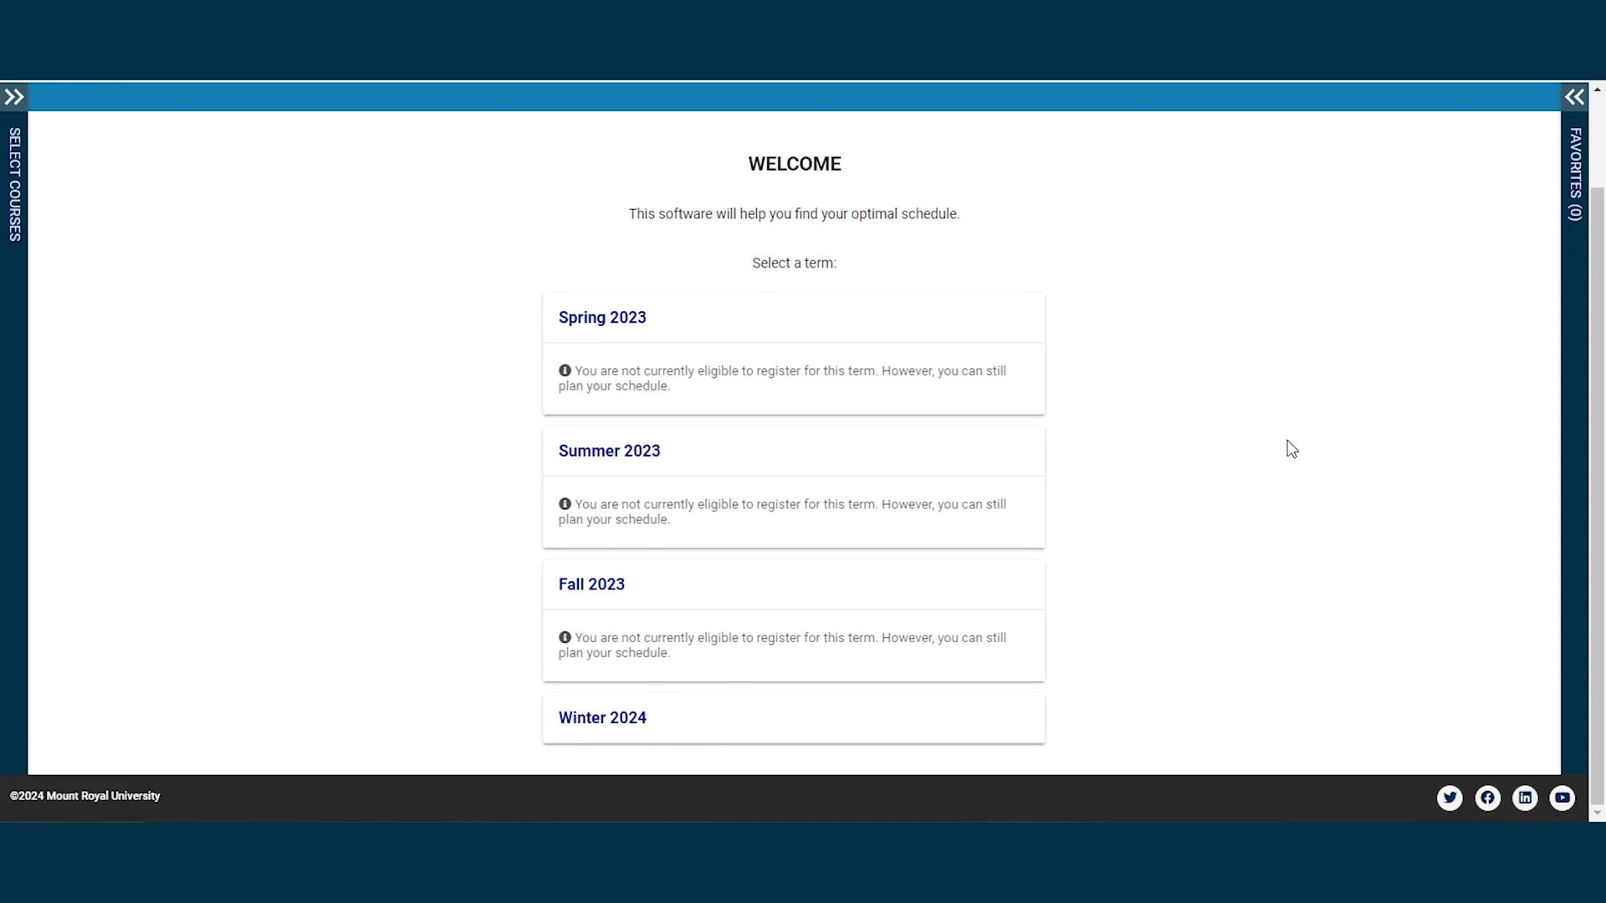
left_click(634, 714)
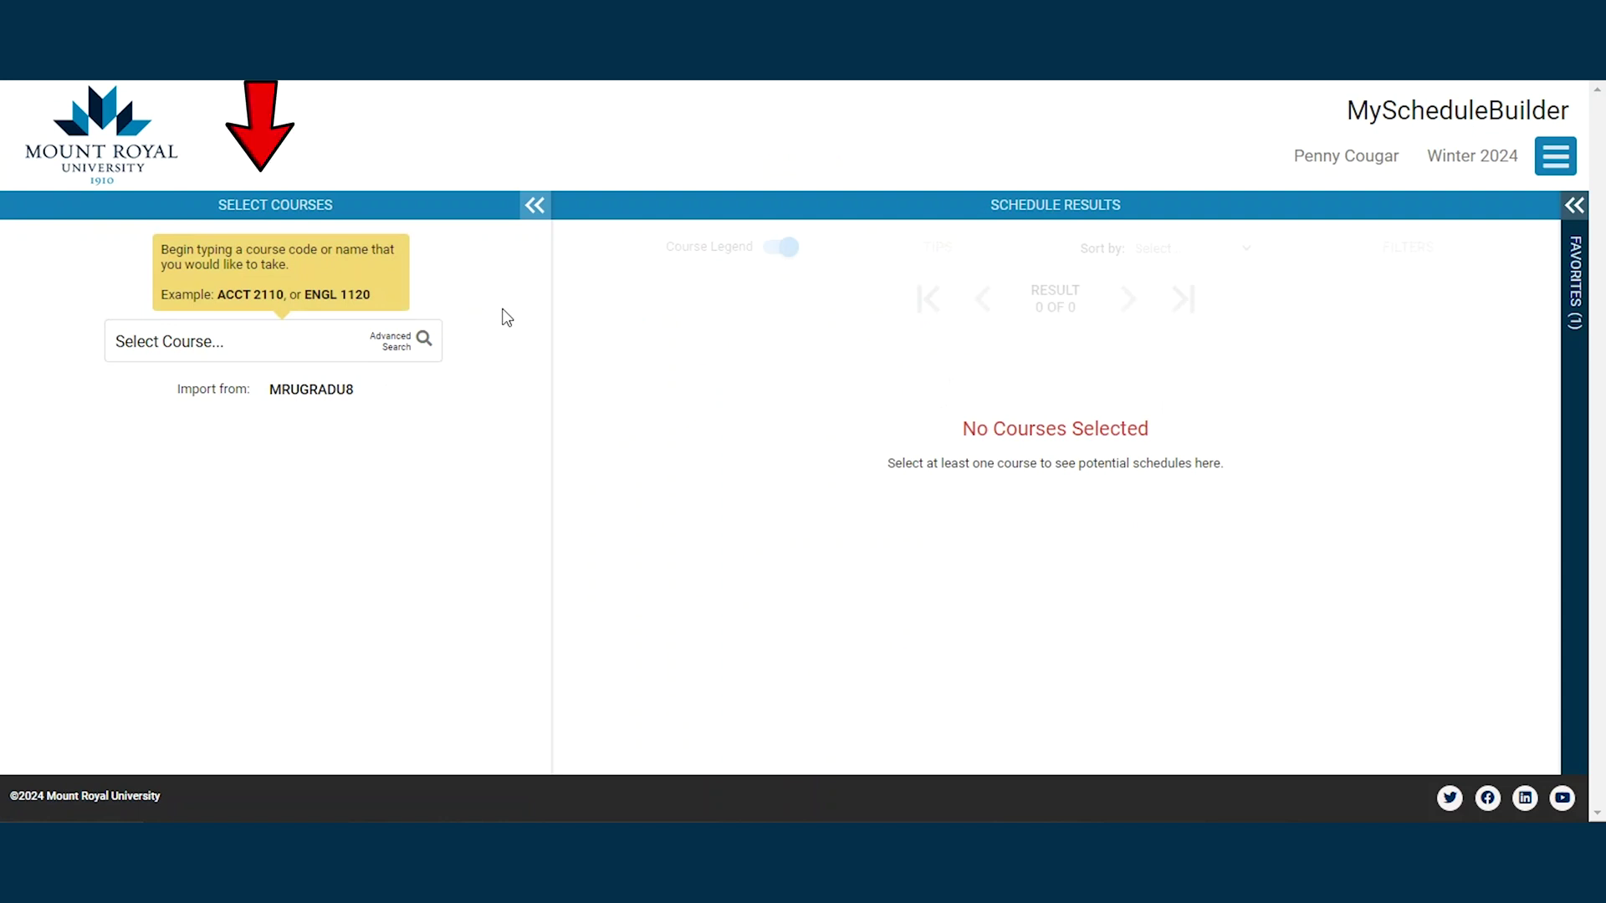
left_click(533, 205)
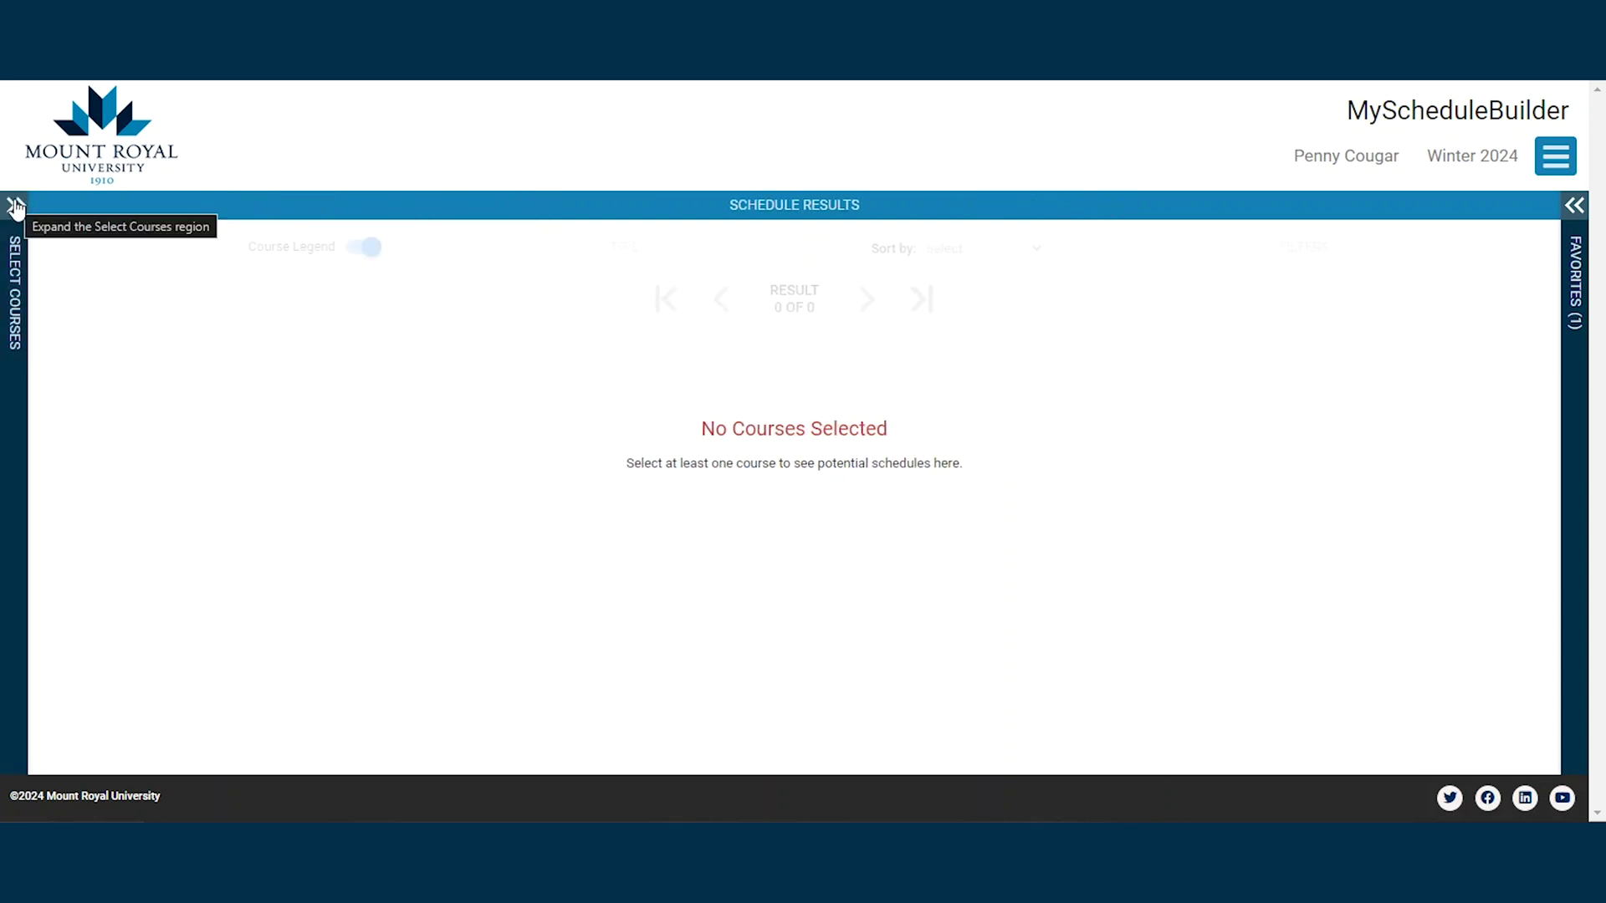
- Search for UGST 1001 and add it, producing 9 possible schedules
left_click(15, 206)
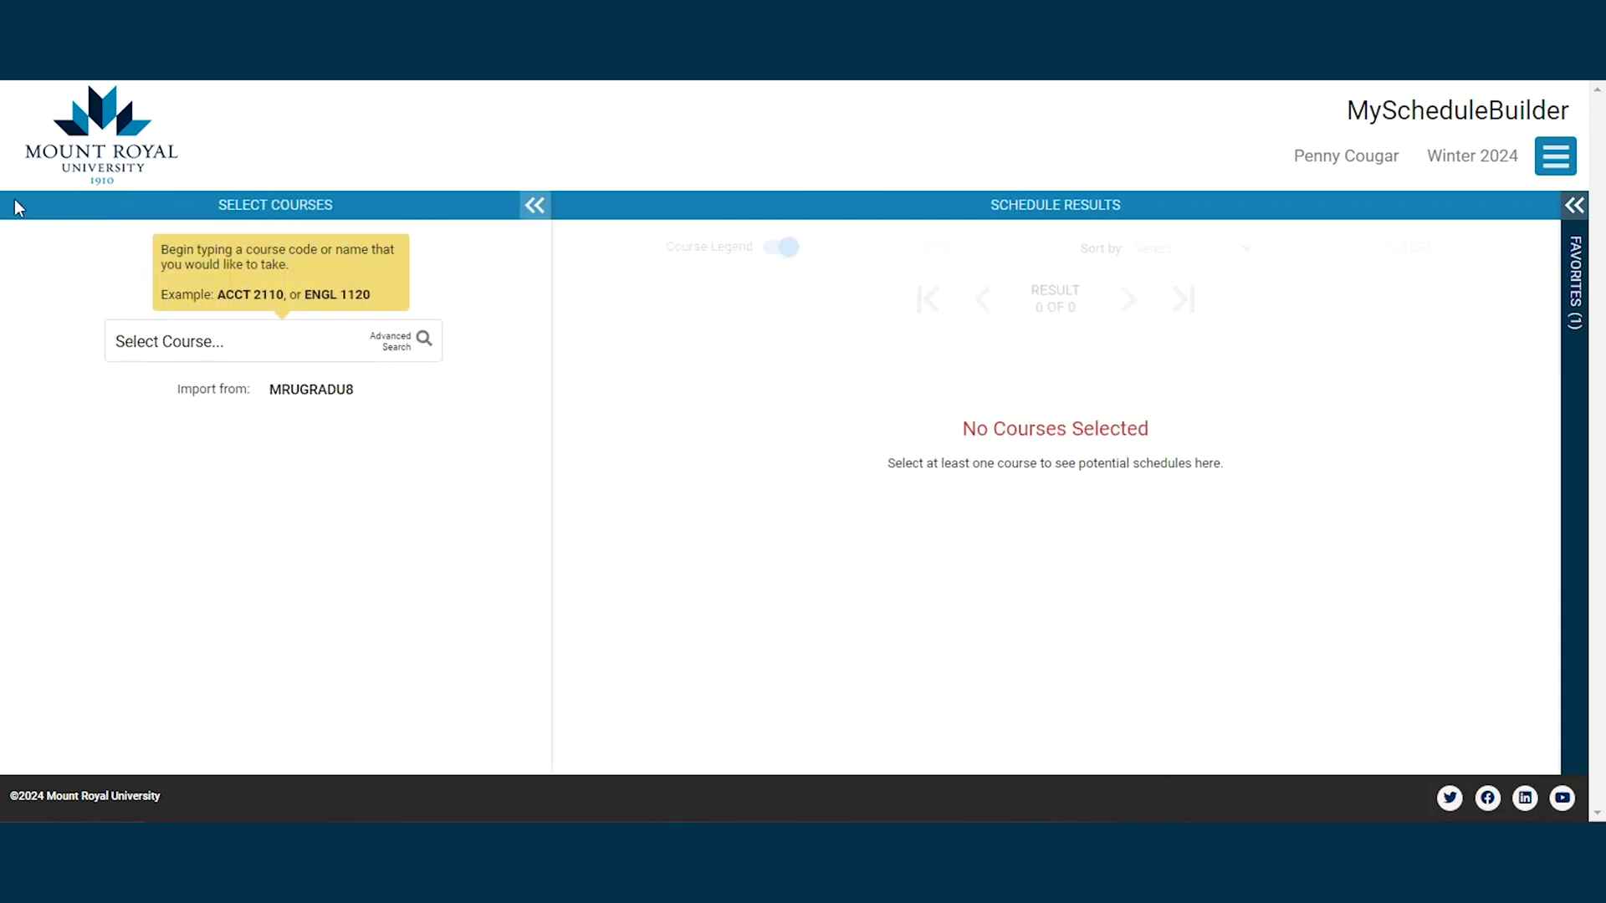
left_click(131, 333)
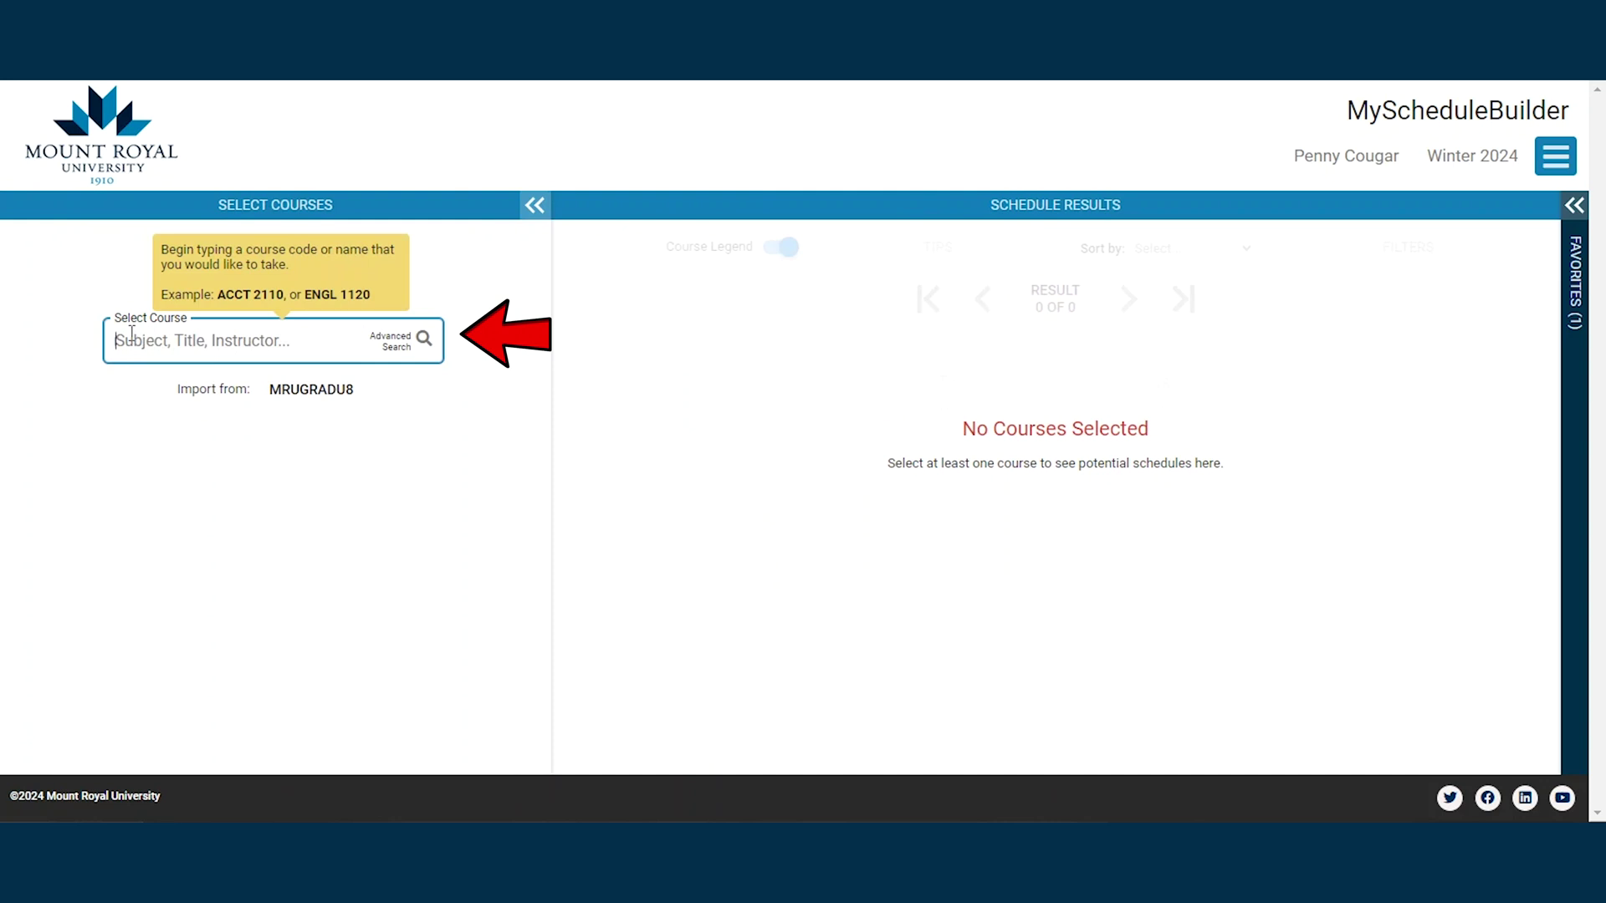
type("UGS")
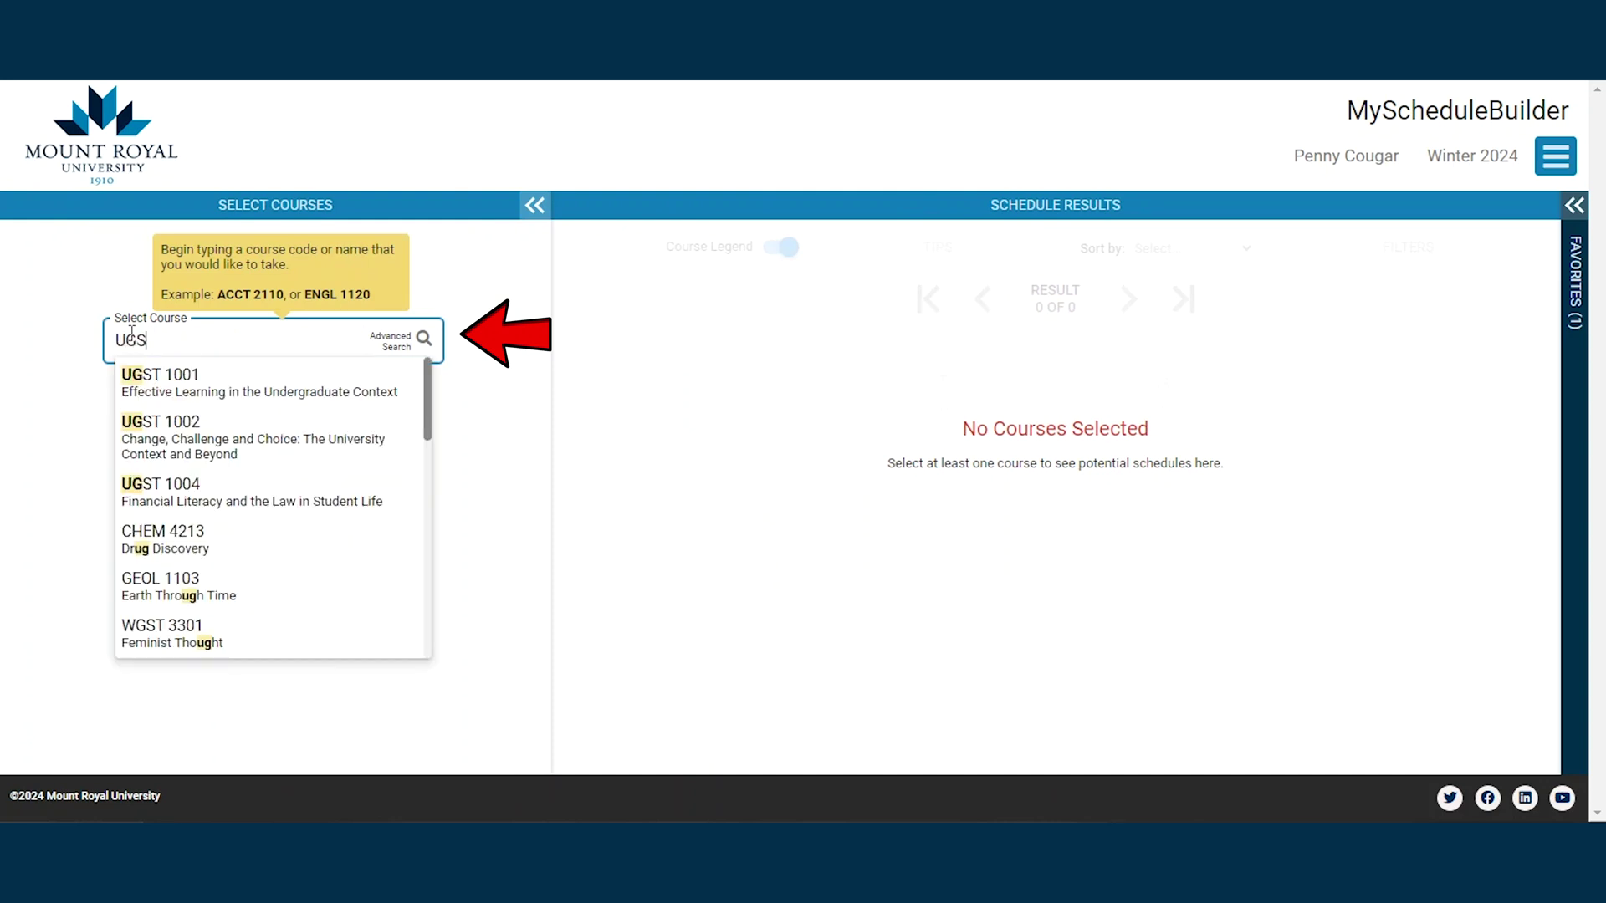
type("T 1001")
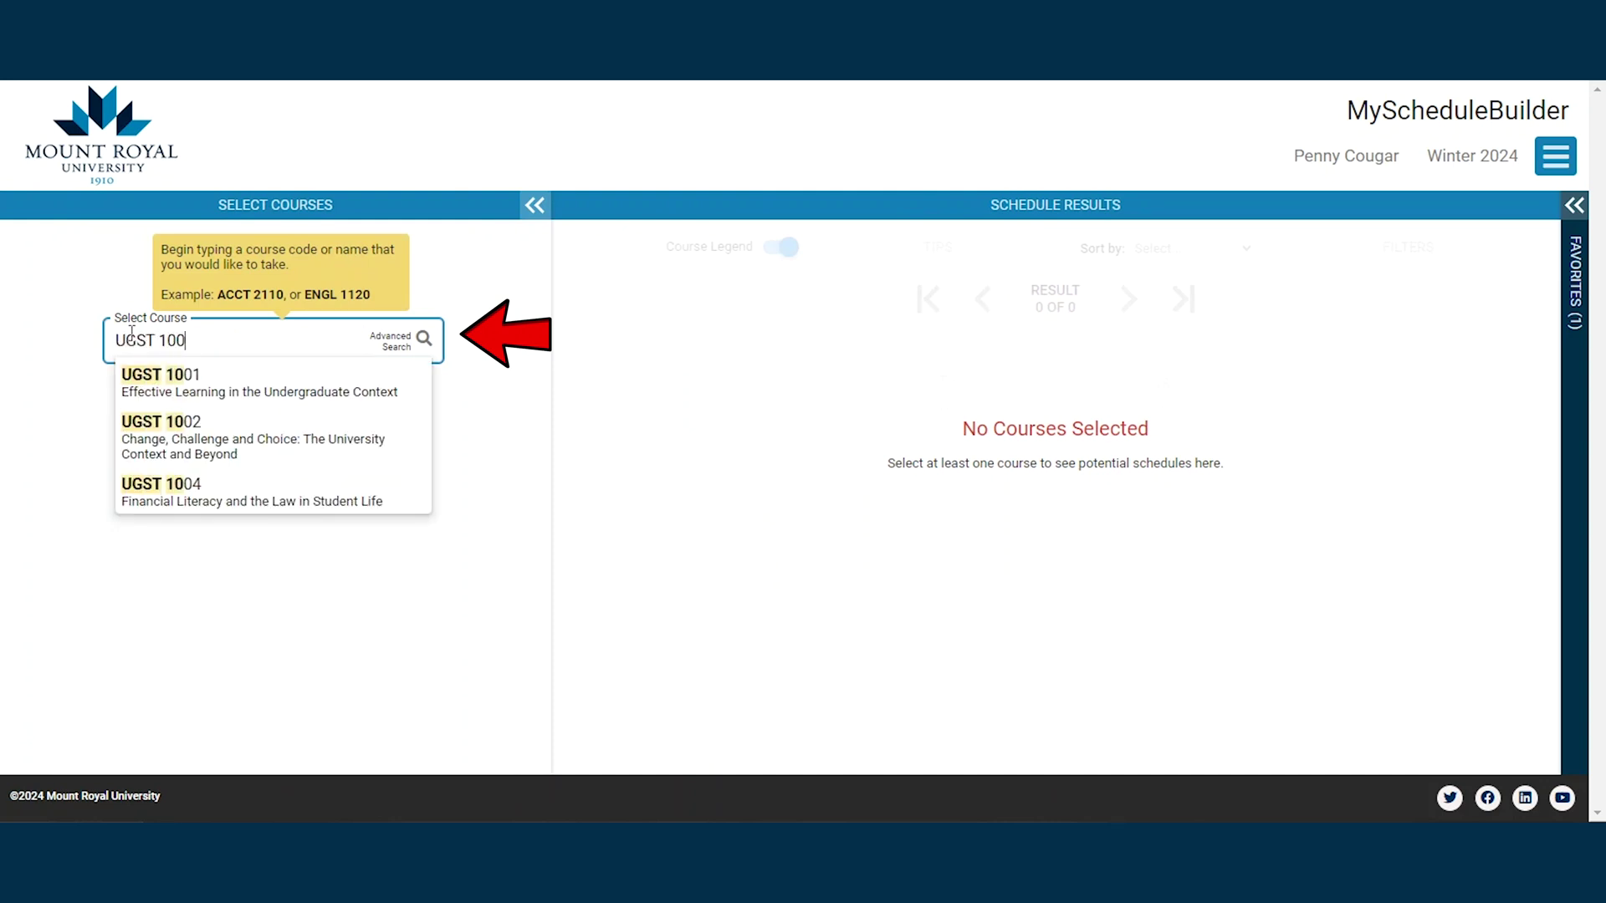
left_click(191, 386)
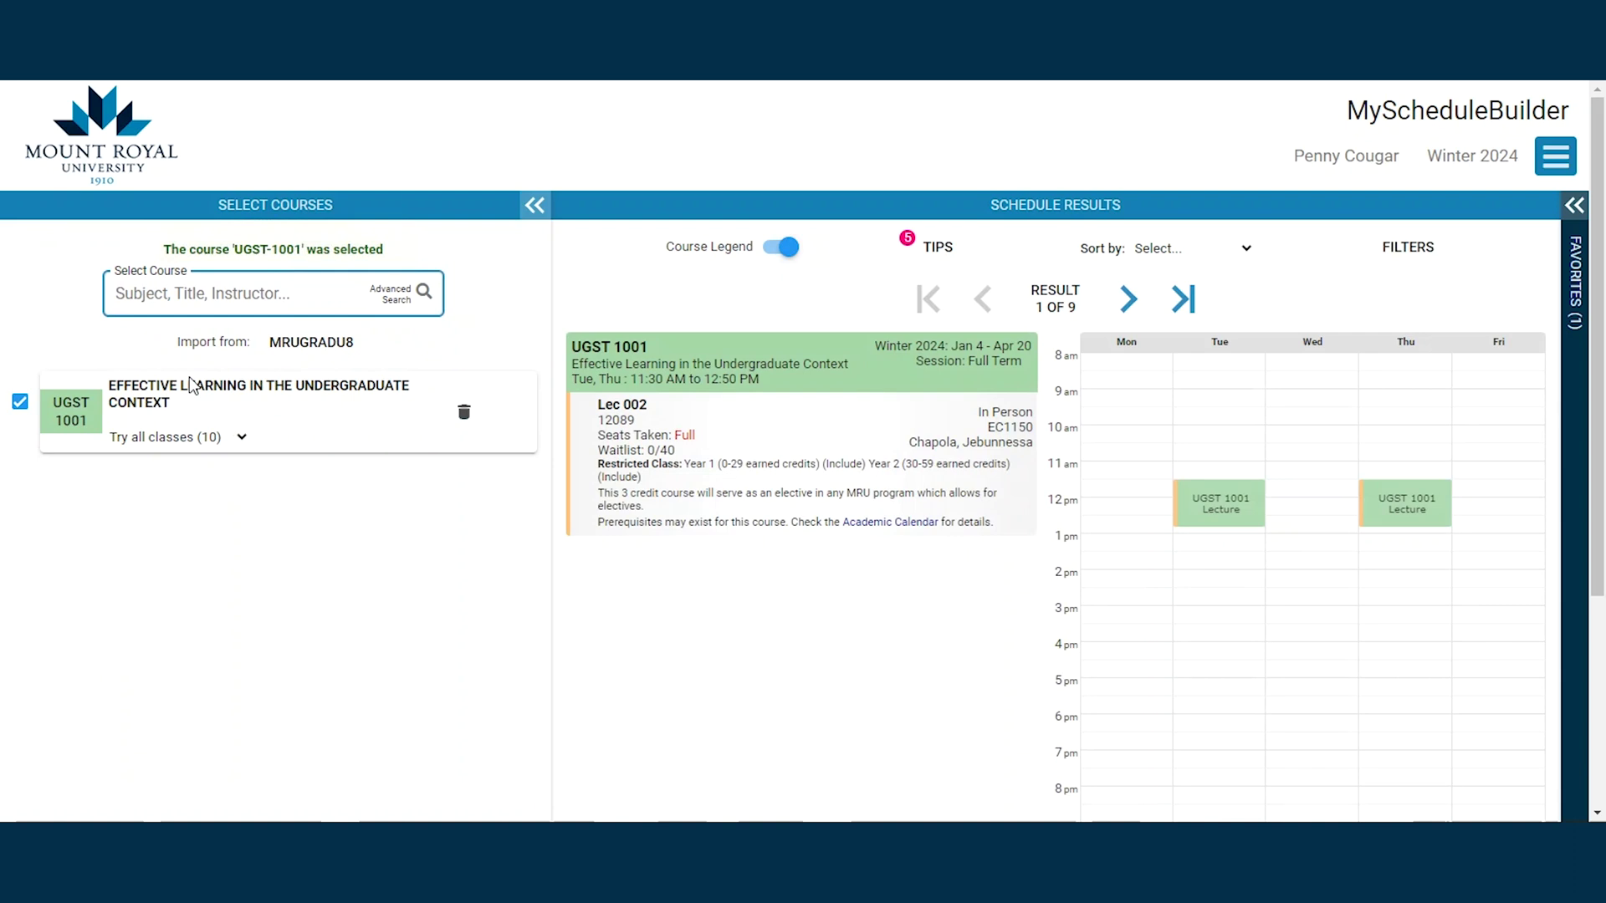
- Advance the results to 6 of 9, UGST 1001 Lec 009 Mon/Wed 8:30 AM
left_click(1128, 310)
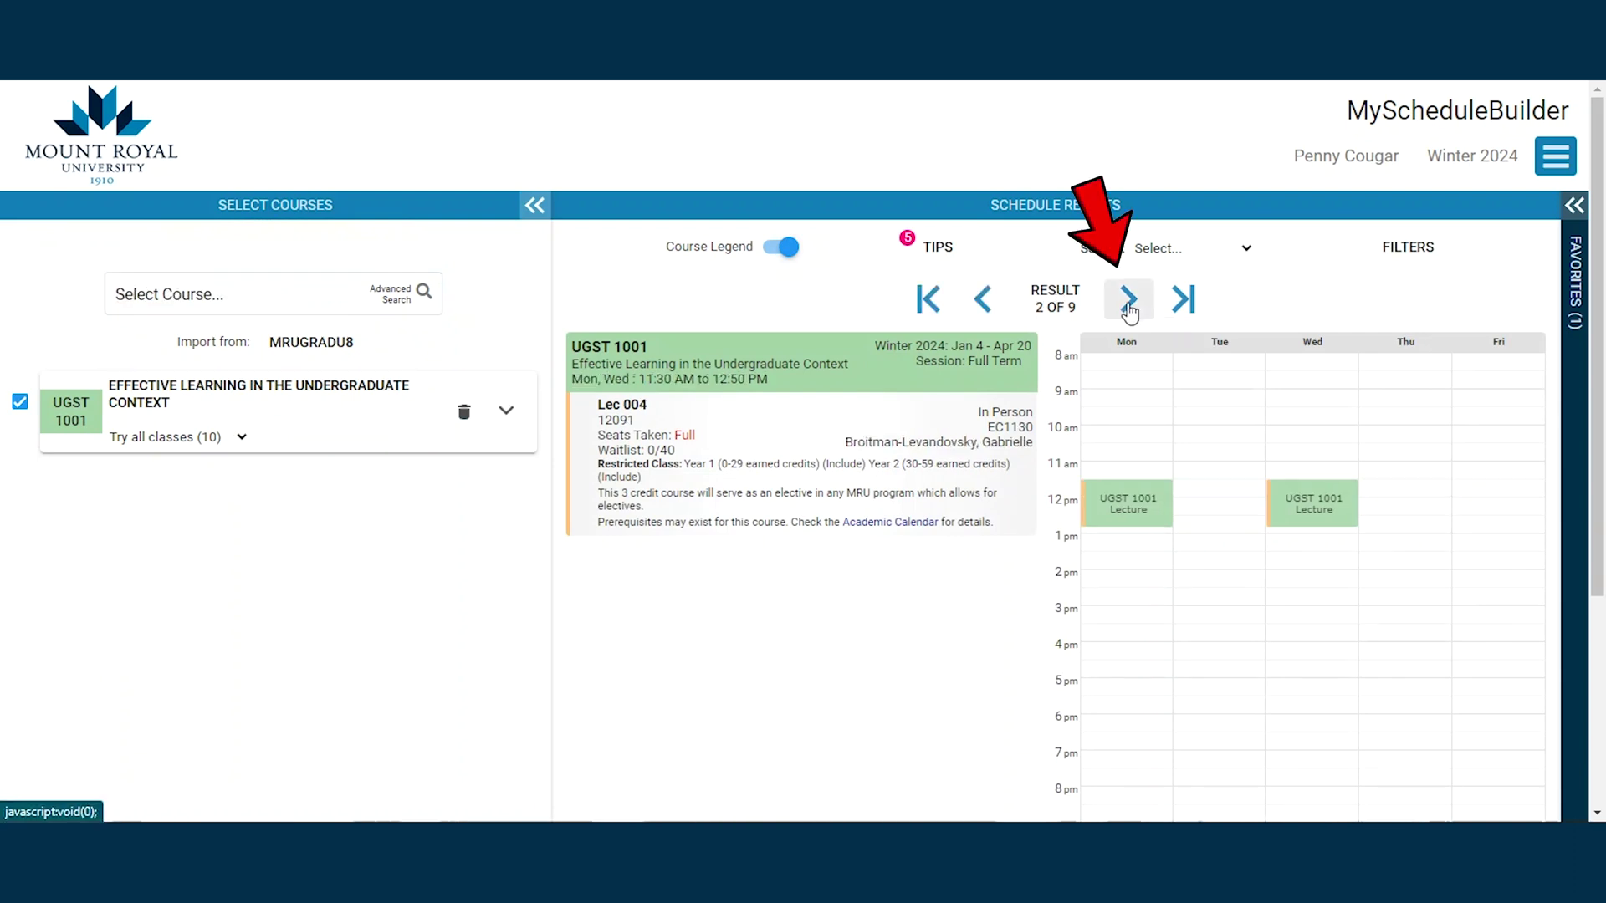
left_click(1128, 309)
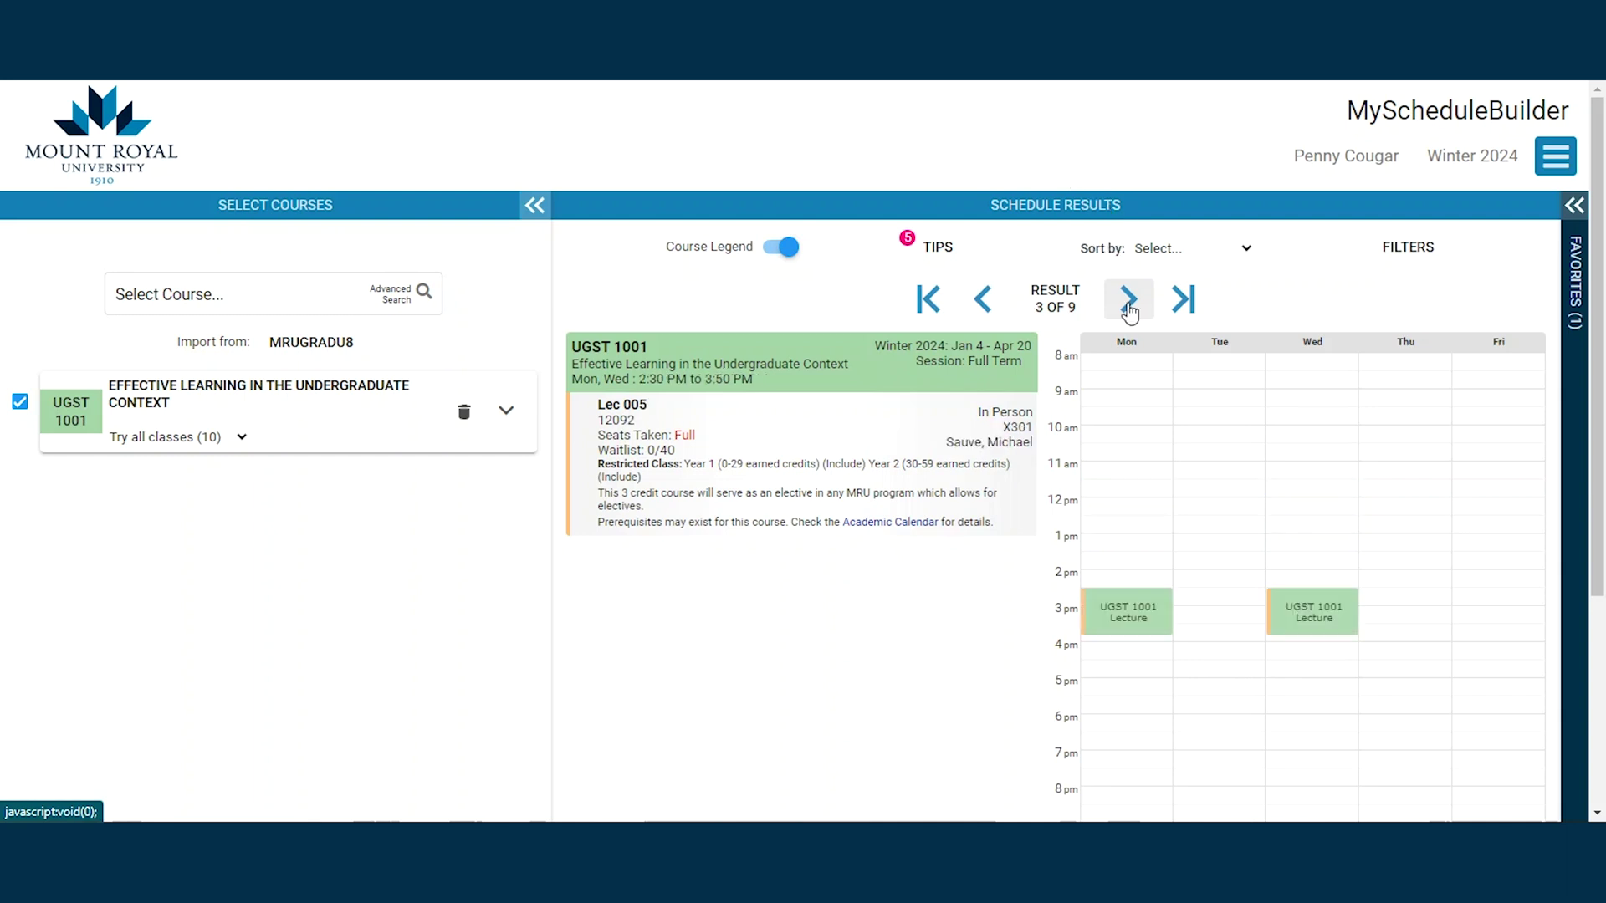
left_click(1128, 309)
left_click(1128, 309)
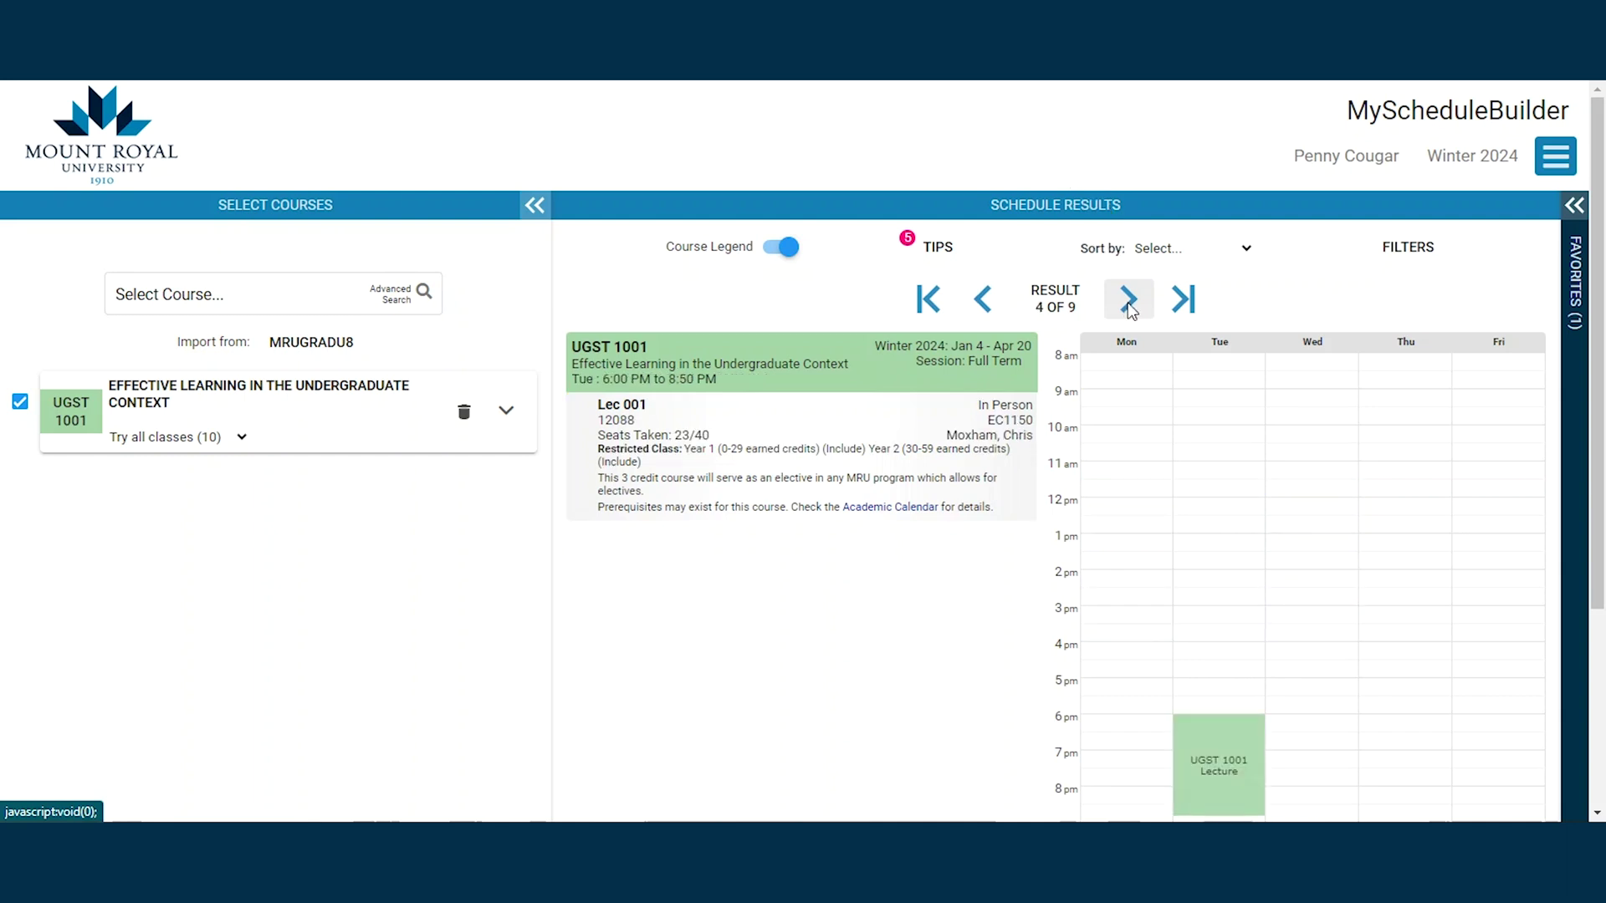
left_click(1128, 309)
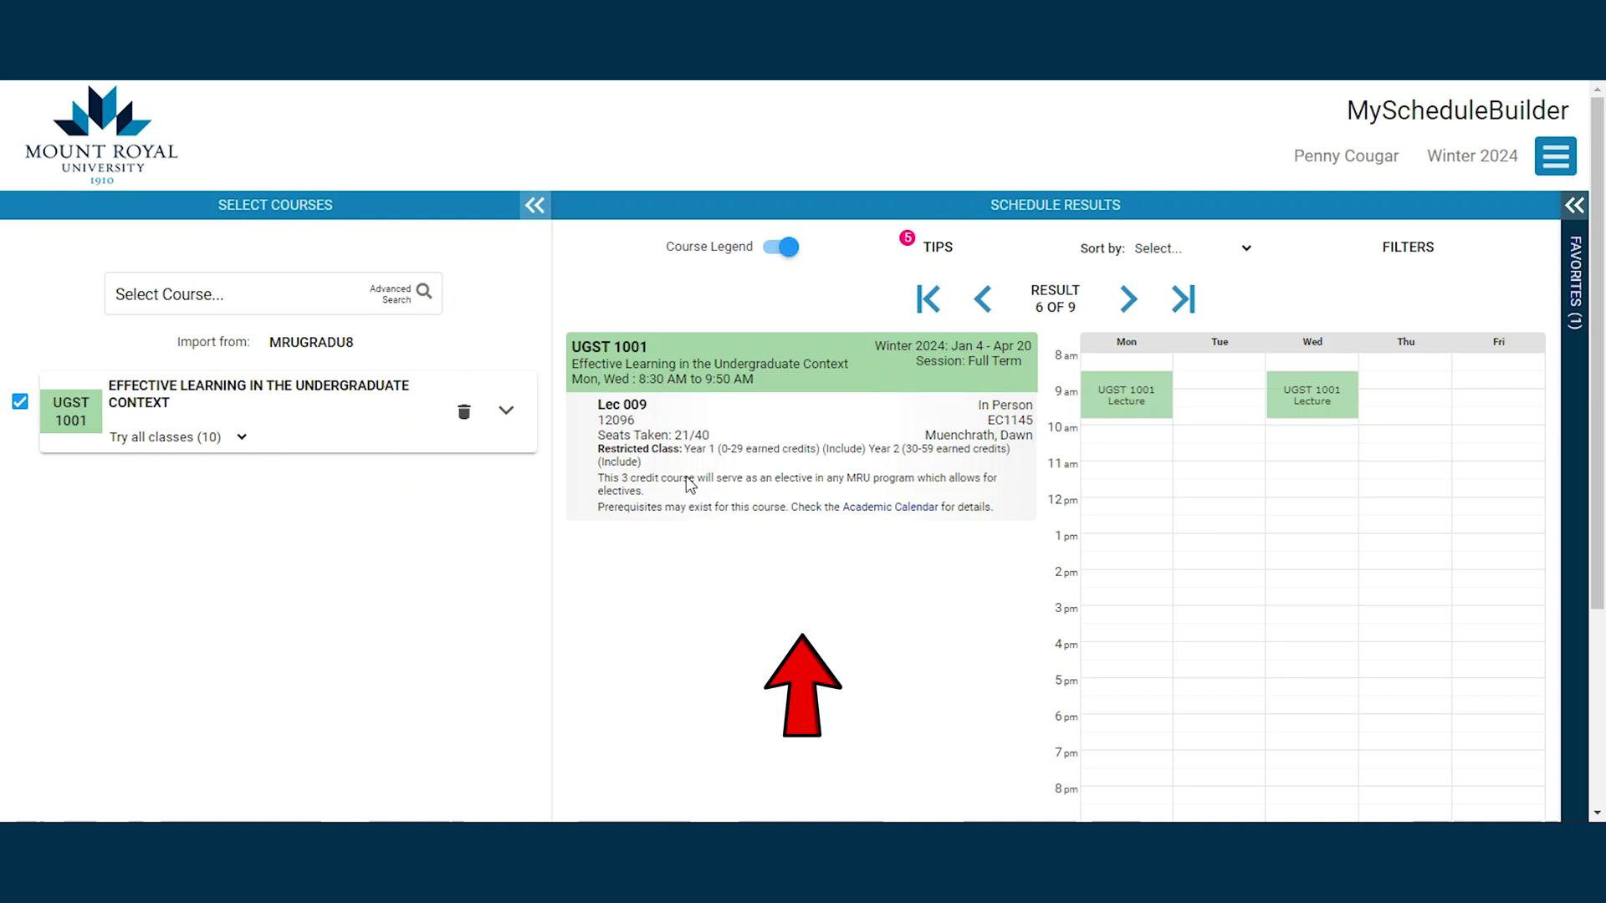
- Check UGST 1001's elective and prerequisite notes in the academic calendar, then block Monday daytime
mouse_move(672, 435)
mouse_move(587, 456)
left_click_drag(600, 478, 985, 514)
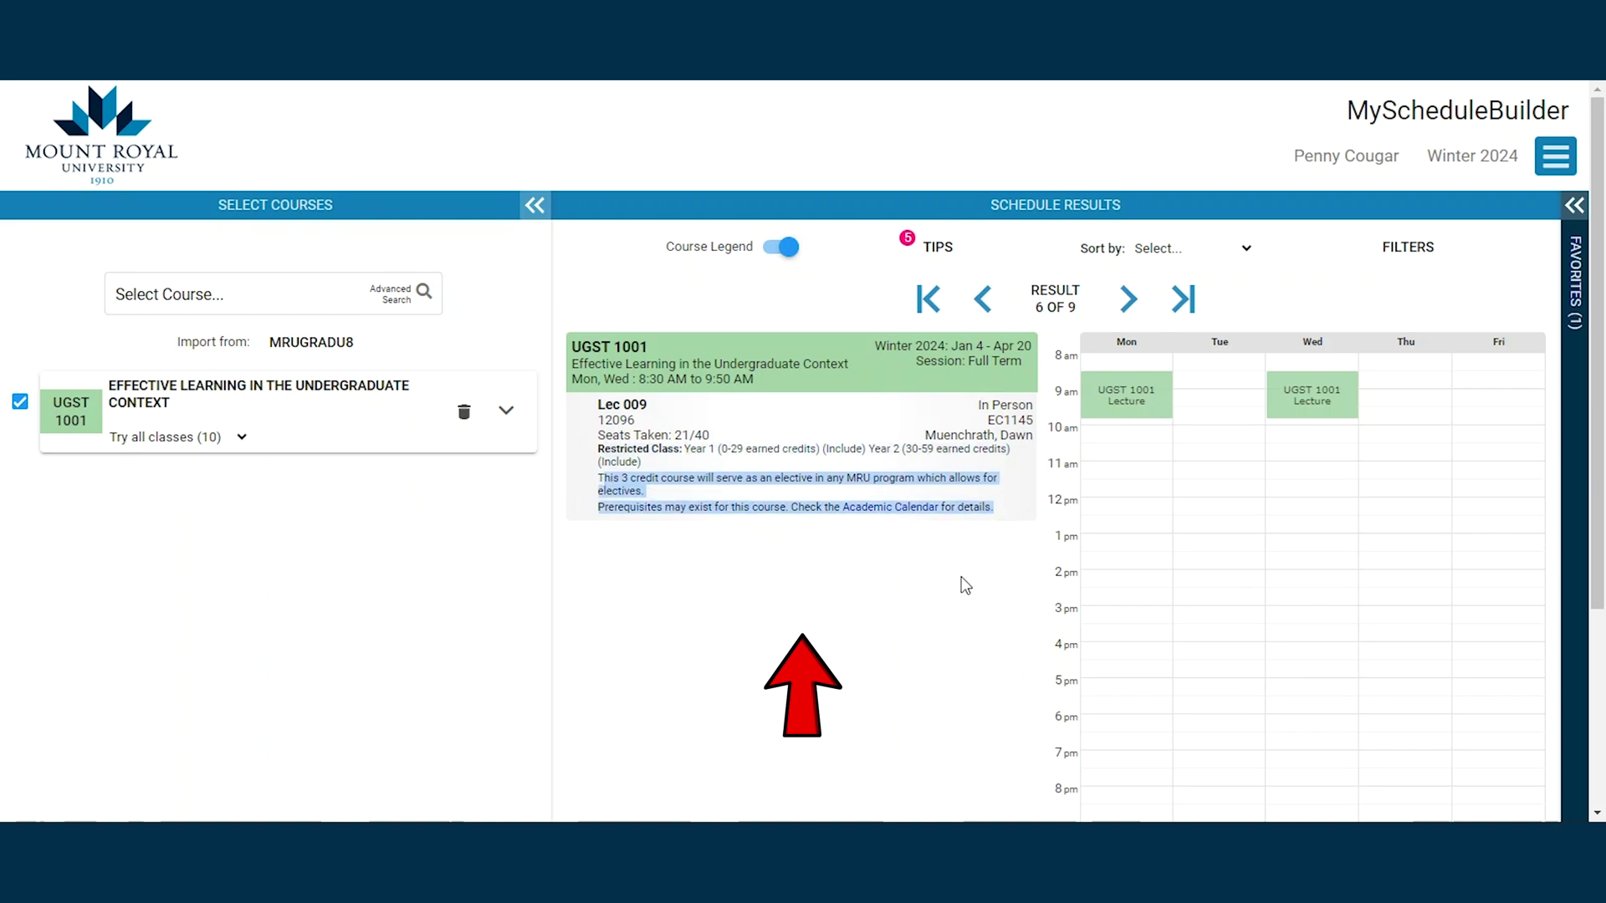
left_click(905, 507)
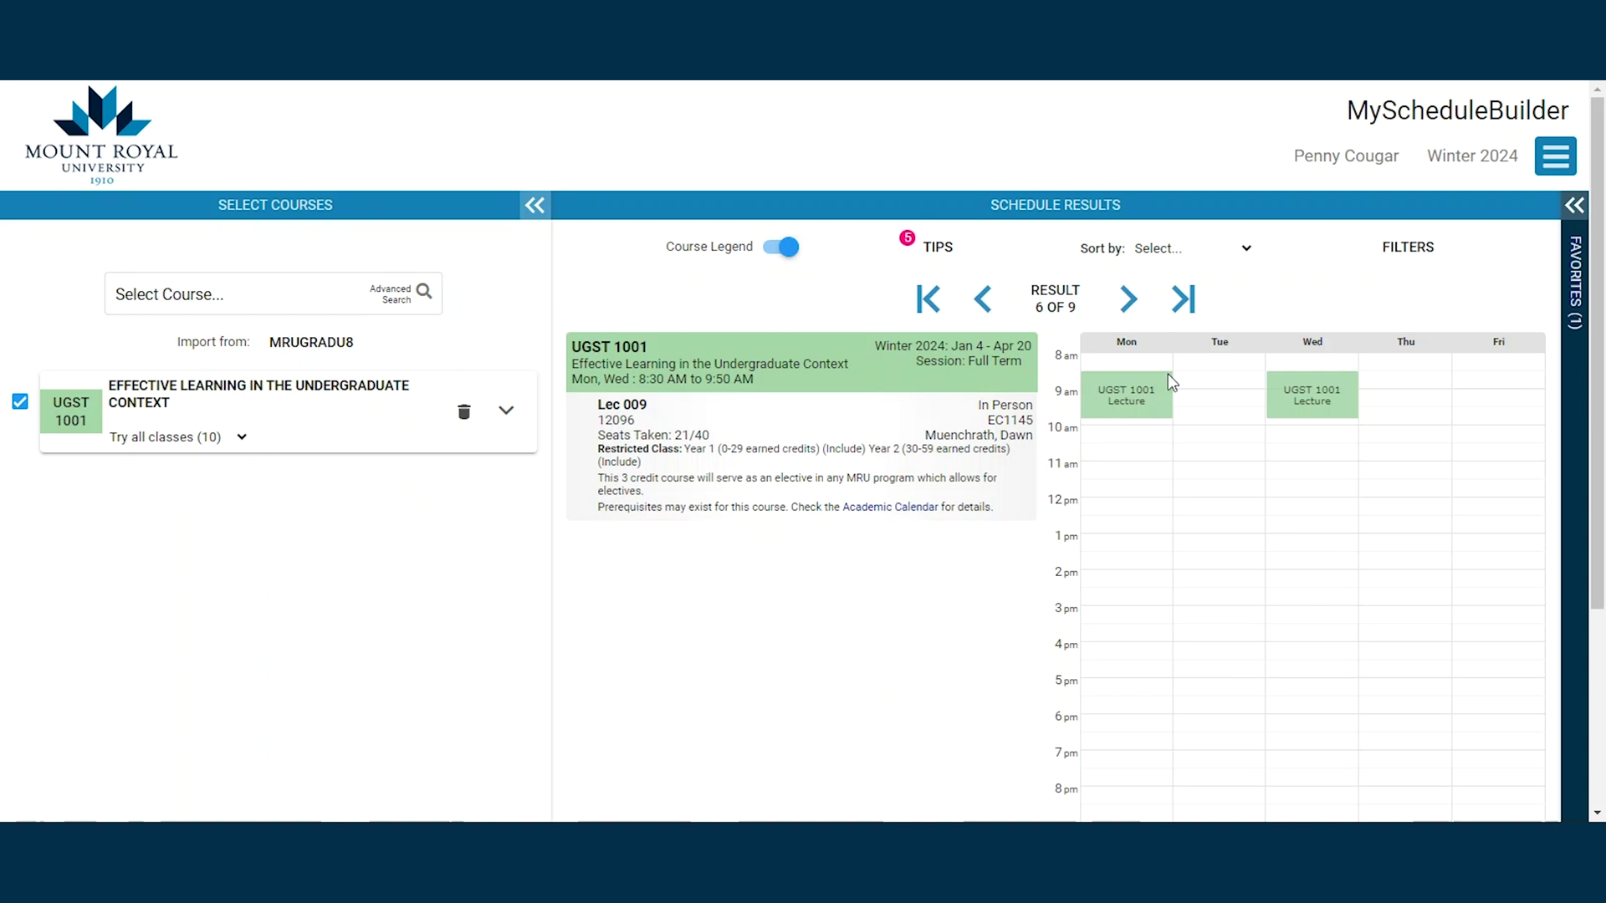
left_click_drag(1167, 374, 1102, 664)
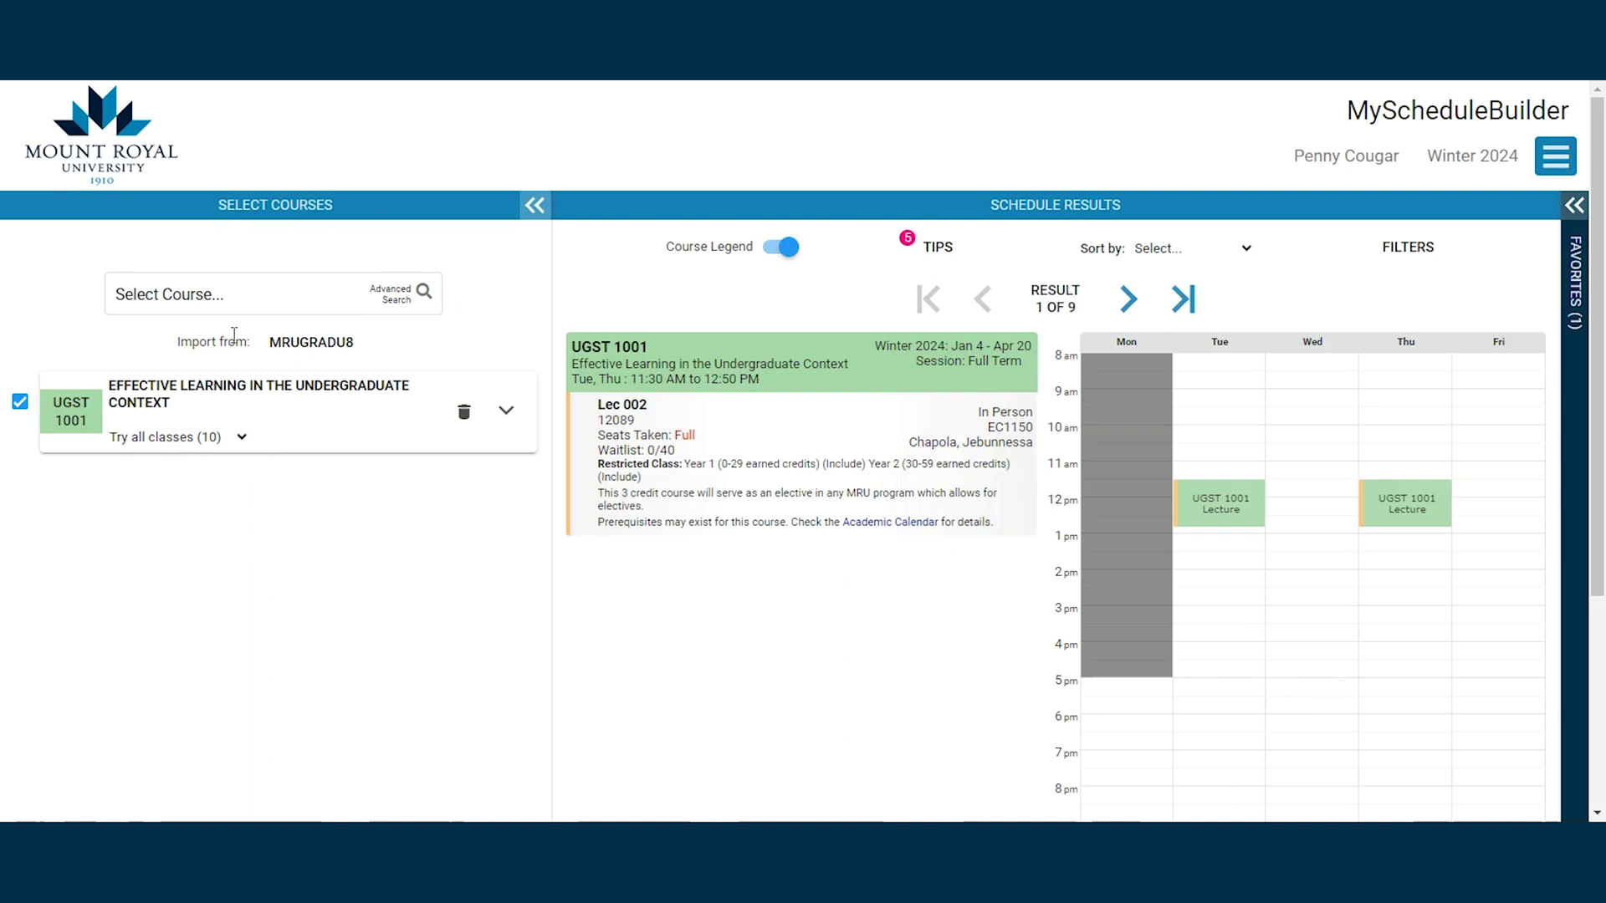
- Start a new search in the Select Course box for another course
left_click(211, 293)
- Add MATH 1200, GNED 1103 and JOUR 1709, growing the results to 665 schedules
type("MATH 1200")
key("Return")
type("GNED 1103")
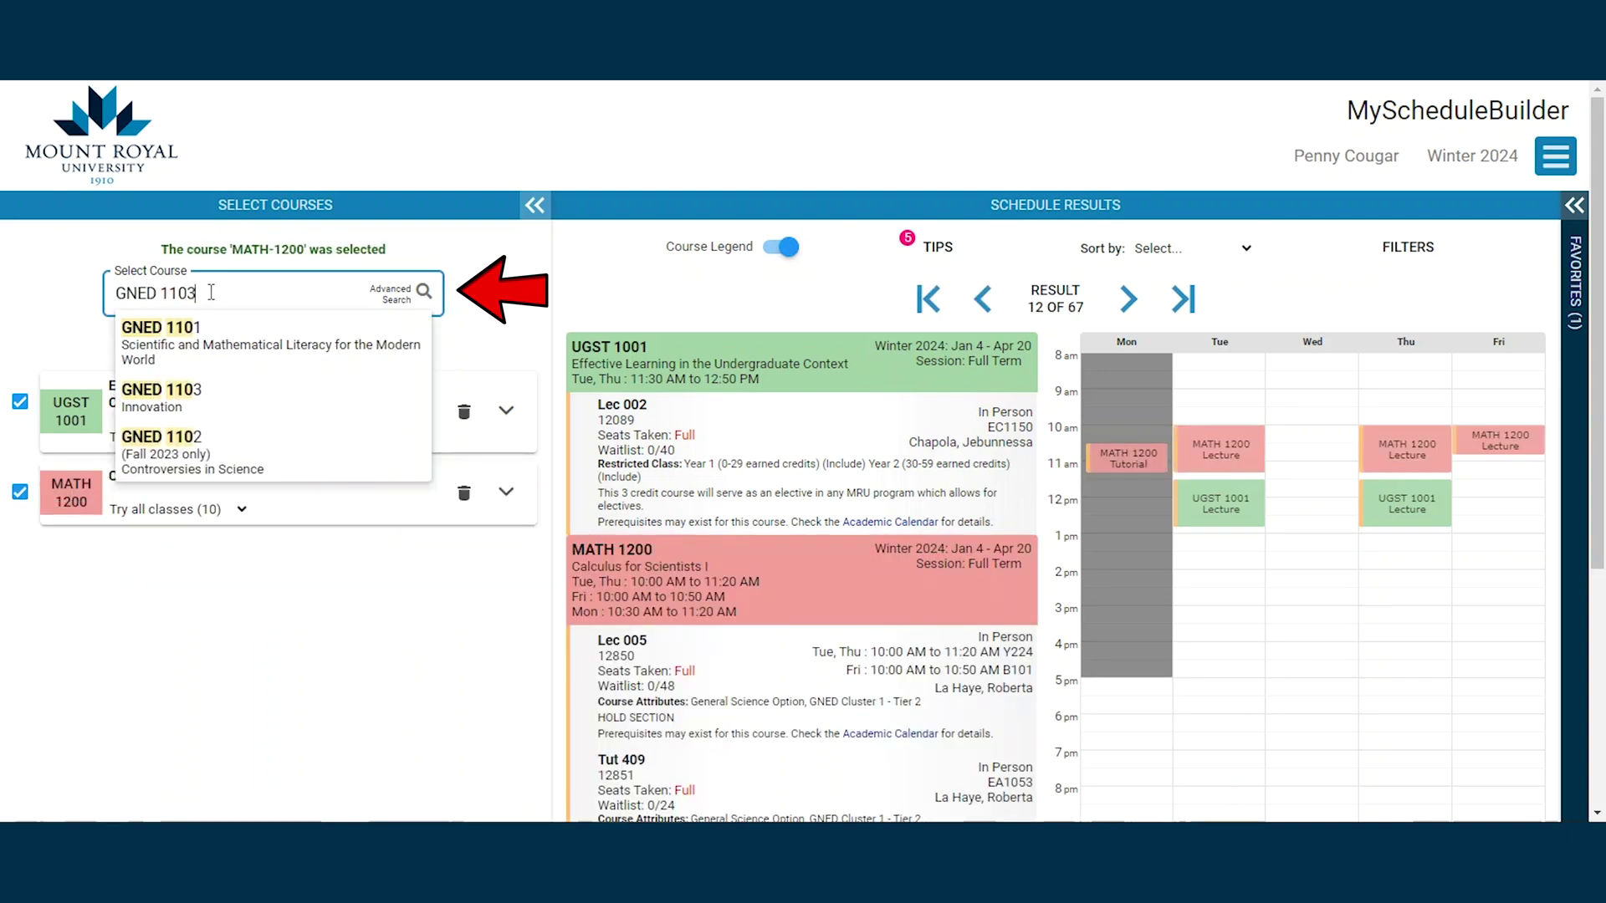
key("Return")
type("JOUR 1709")
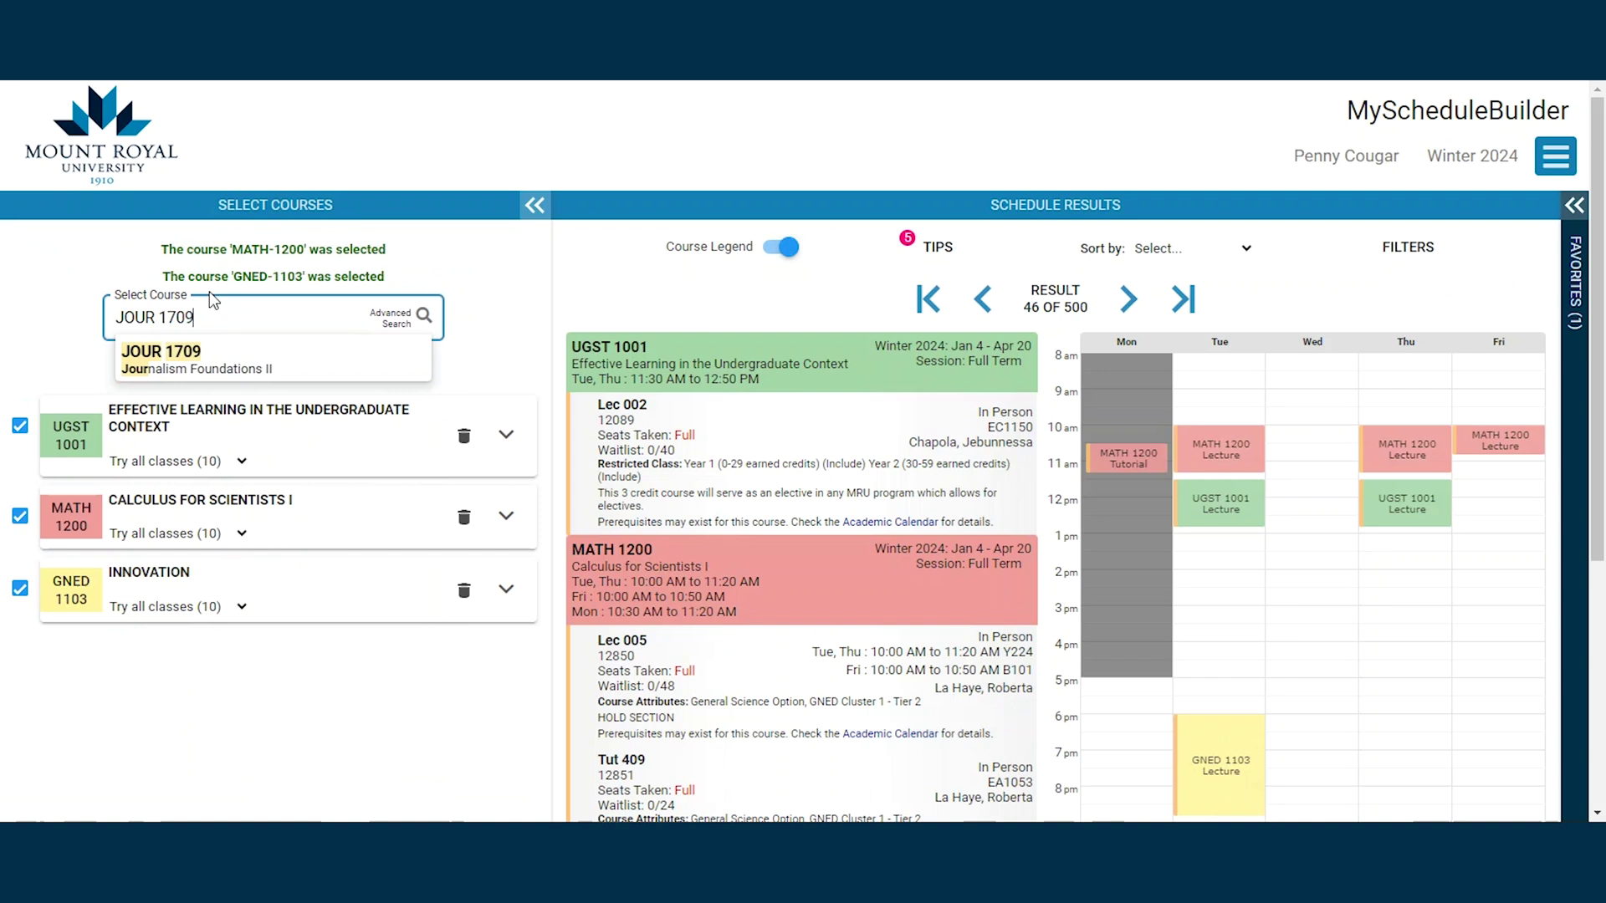
key("Return")
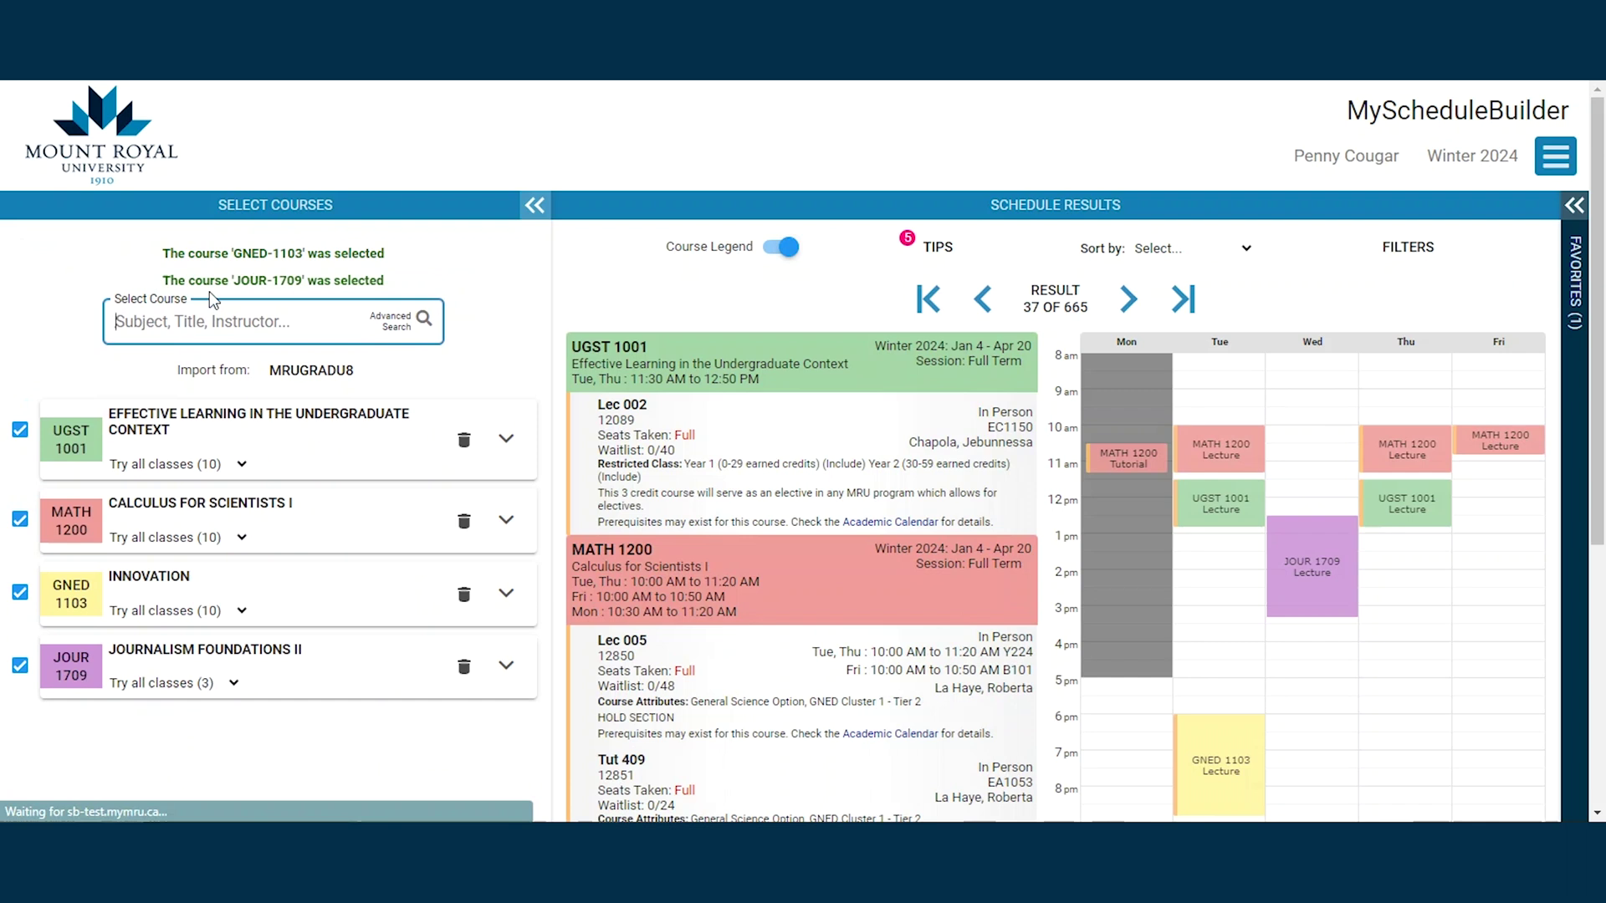
- Browse several results, then return to the first and advance to result 3 of 665
left_click(1125, 301)
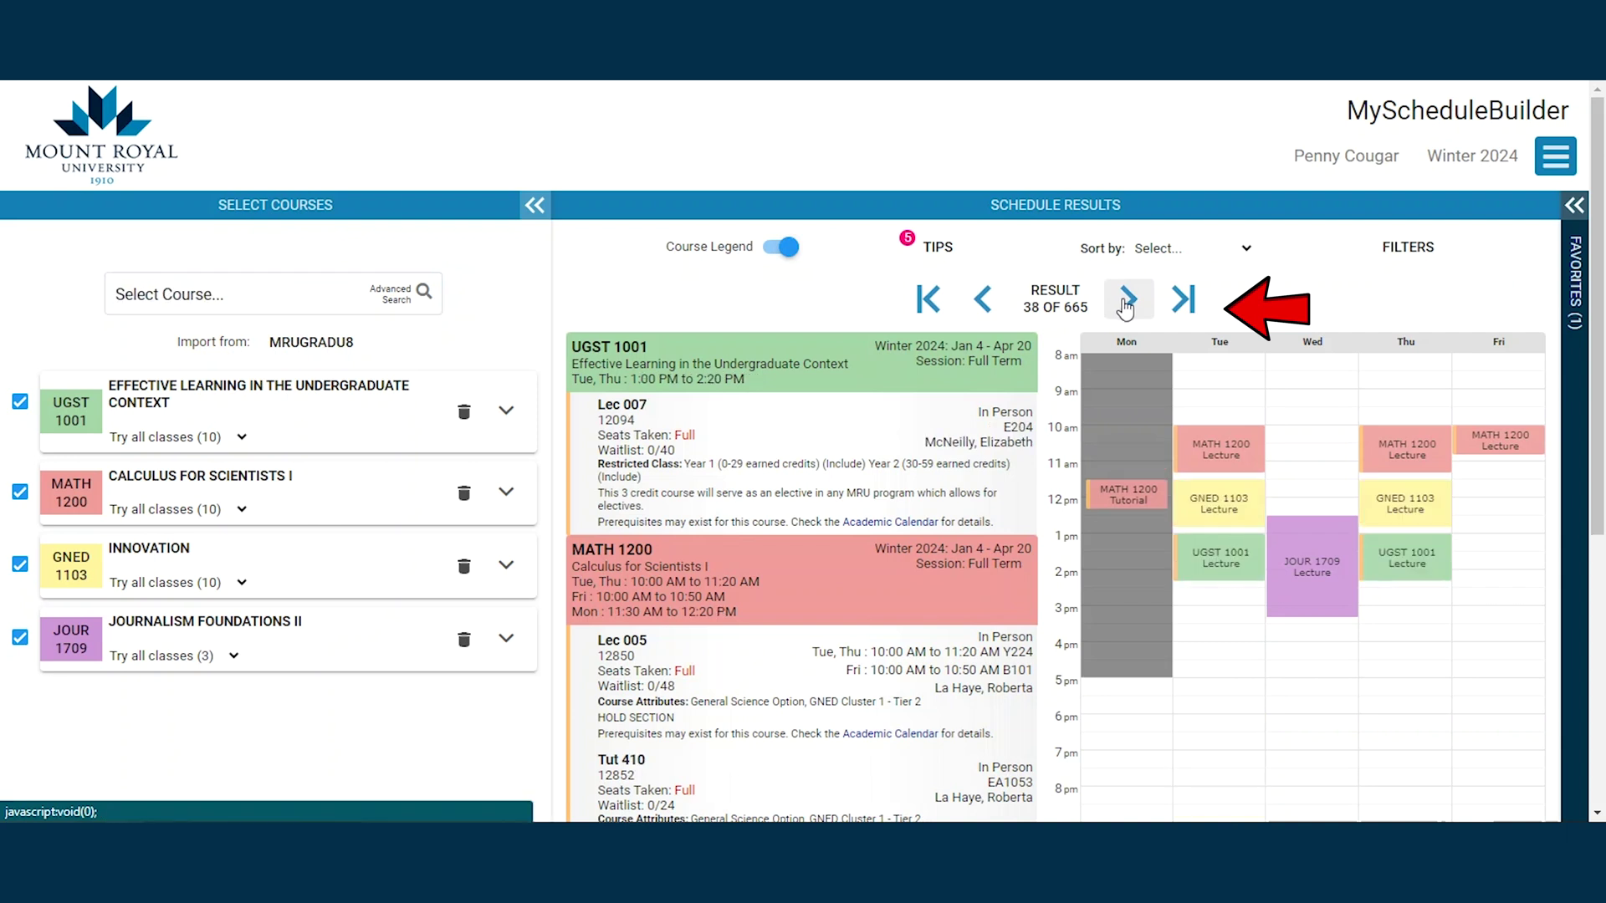
left_click(1125, 301)
left_click(1125, 301)
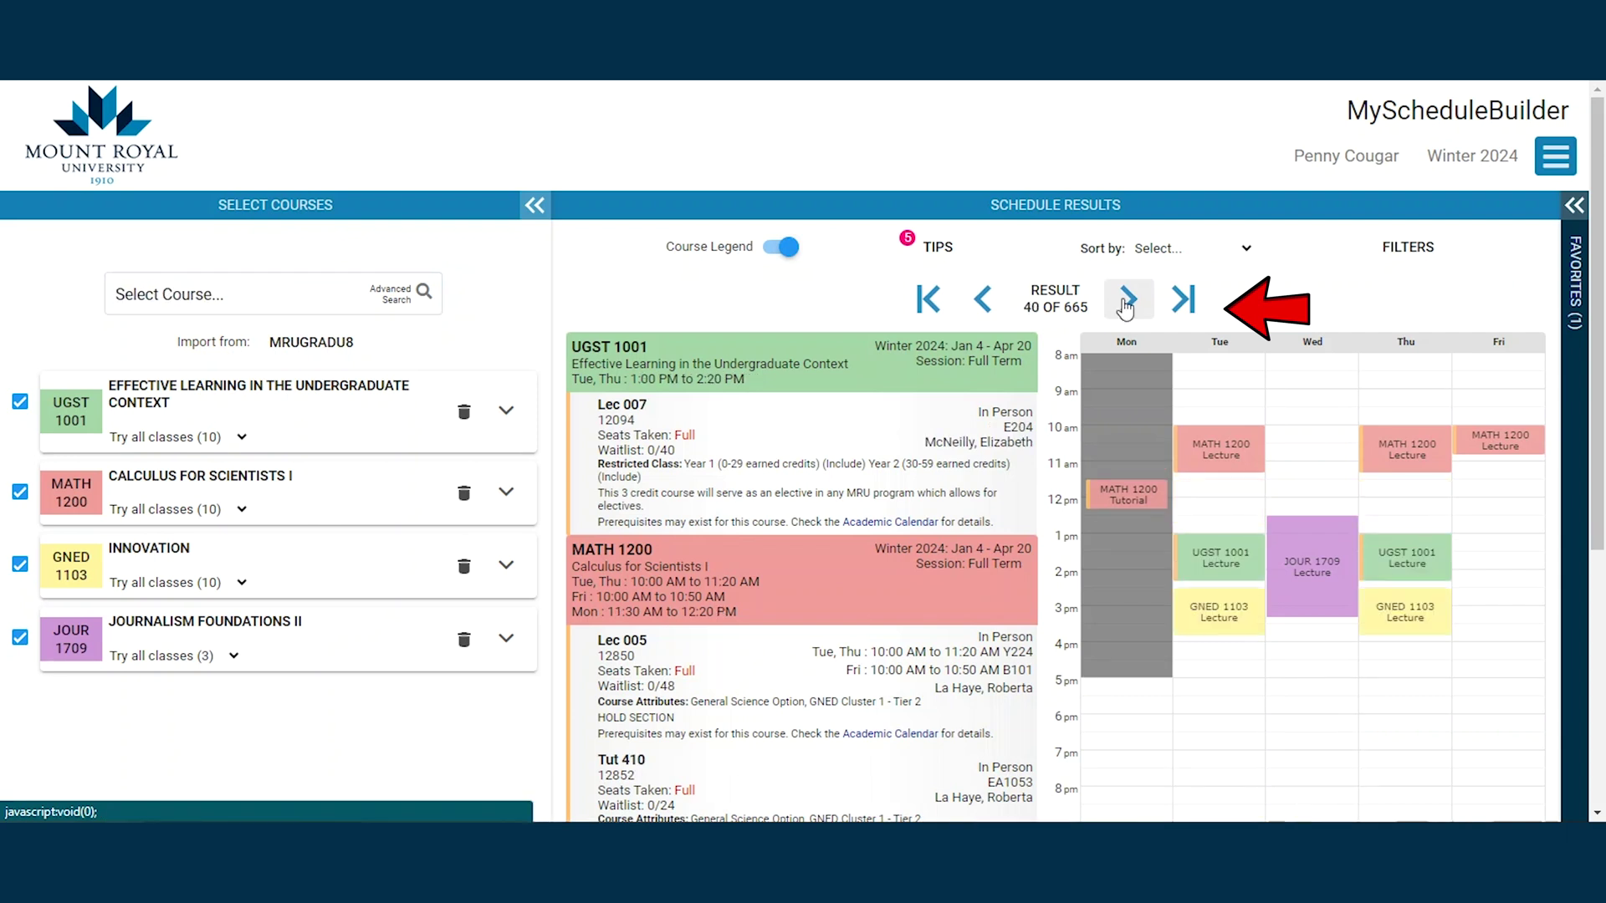
left_click(1124, 301)
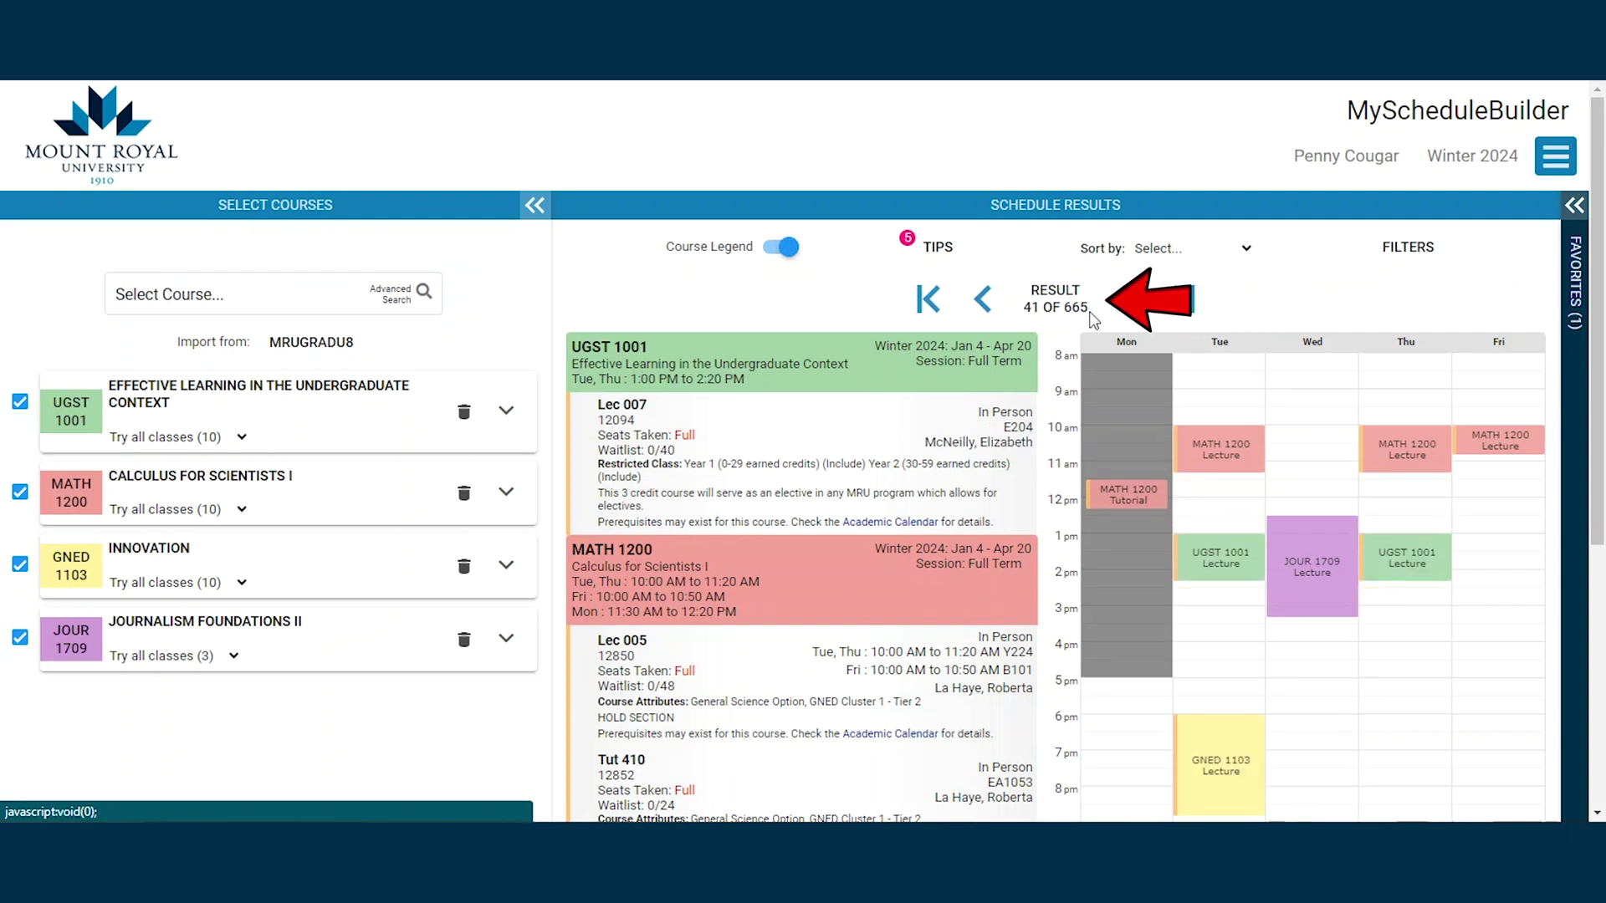
left_click(927, 299)
left_click(1129, 308)
left_click(1129, 316)
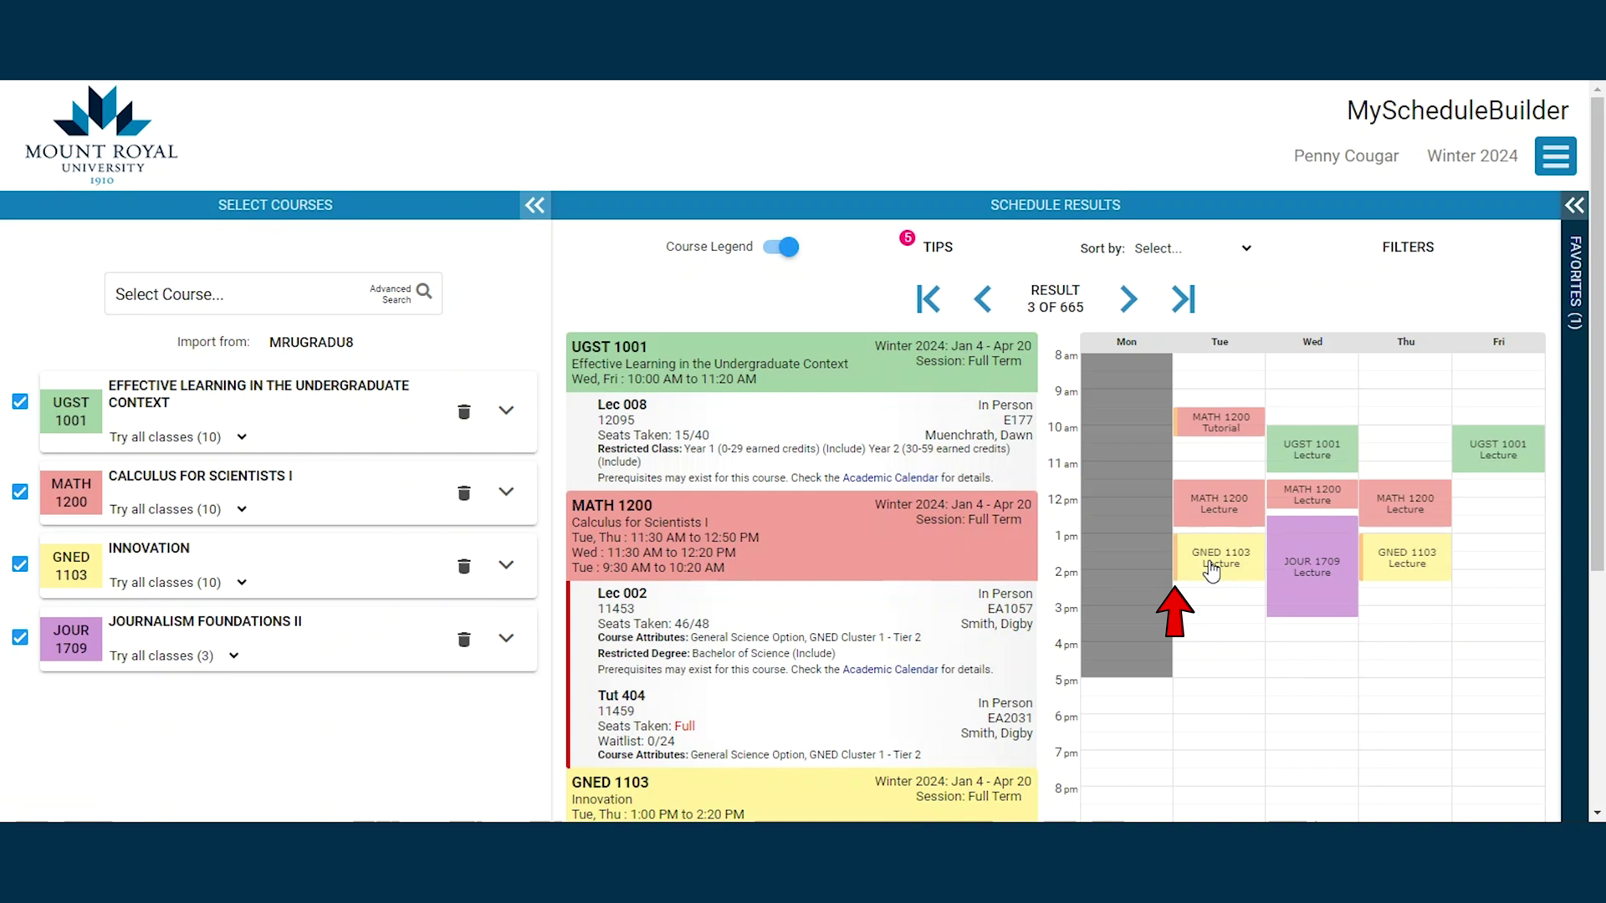
- Remove GNED 1103 Innovation from the planned courses, leaving 104 schedules
left_click(506, 564)
scroll(430, 565, "down", 1)
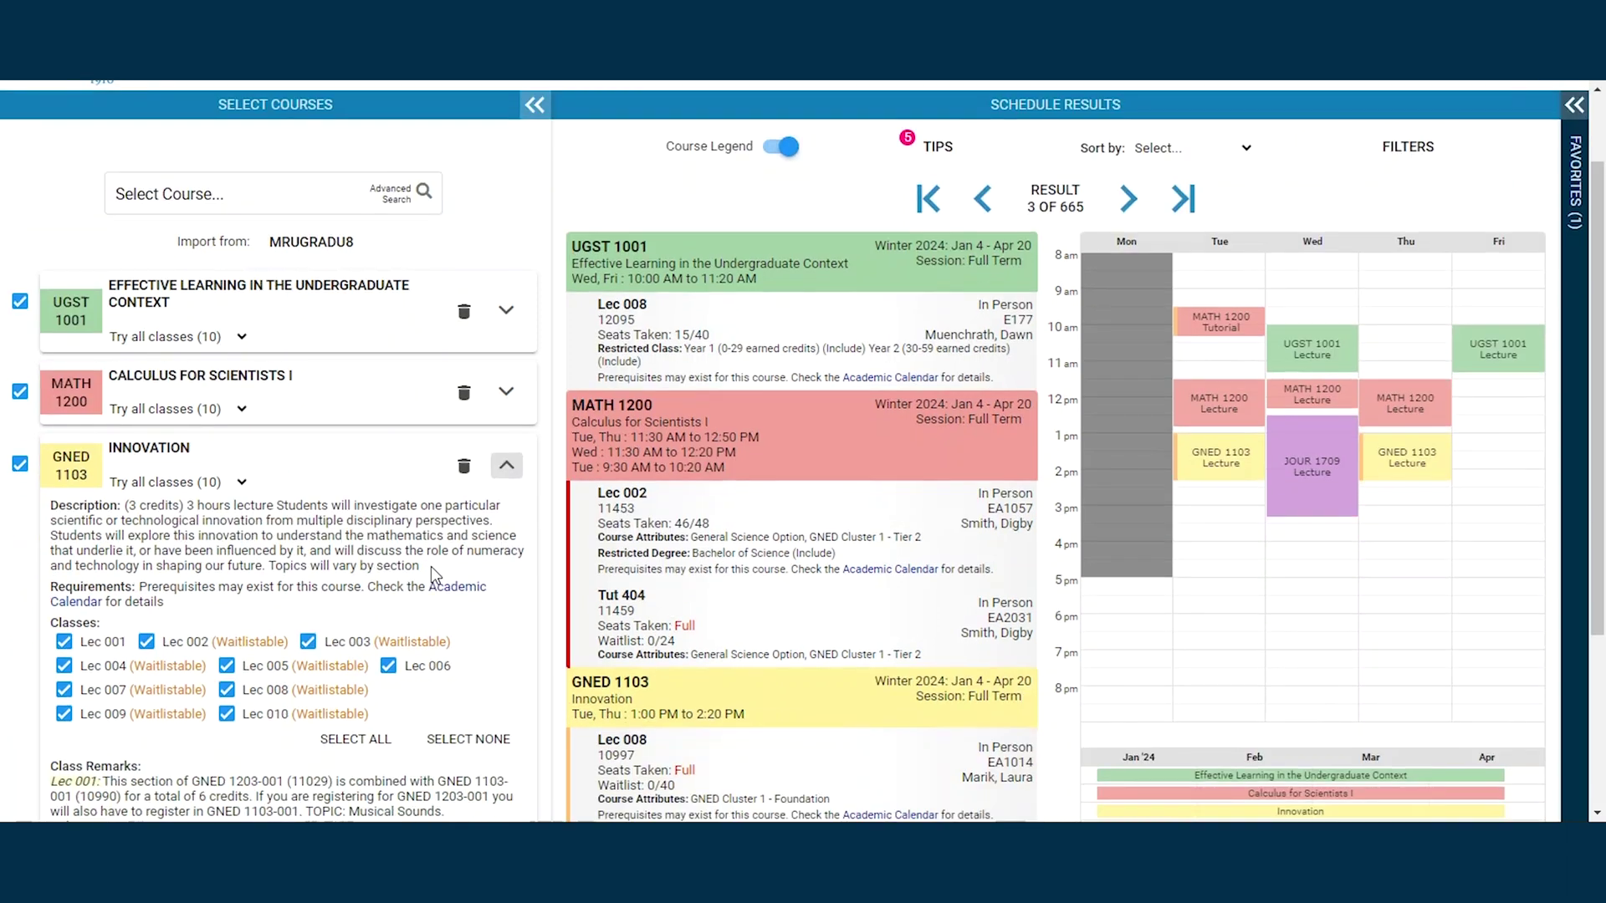
scroll(730, 625, "down", 2)
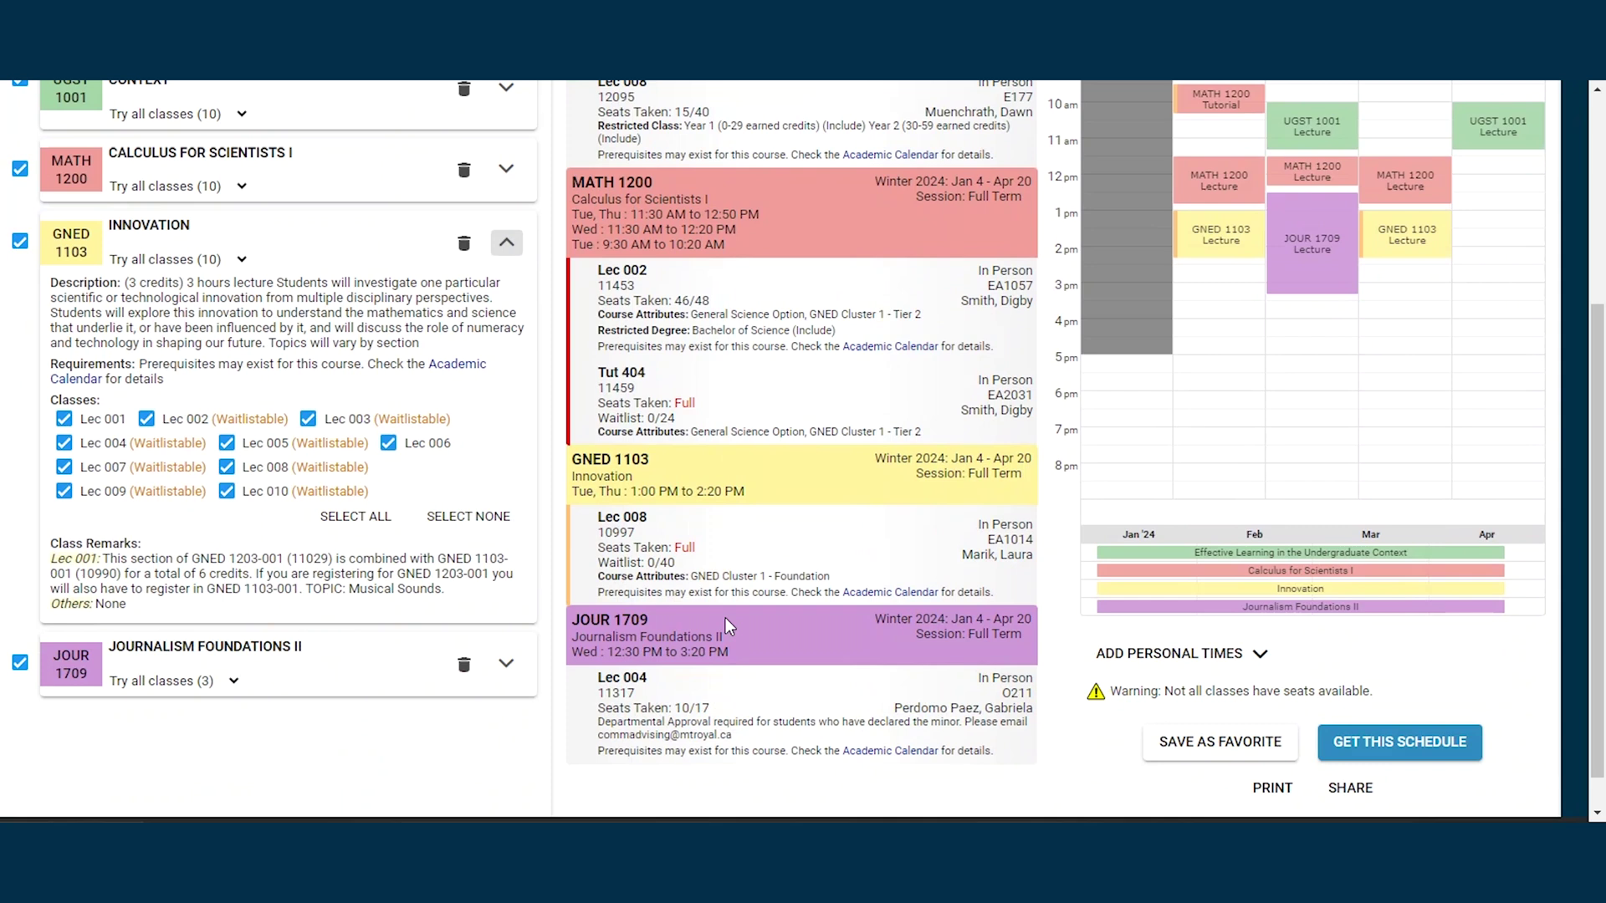
scroll(725, 617, "up", 2)
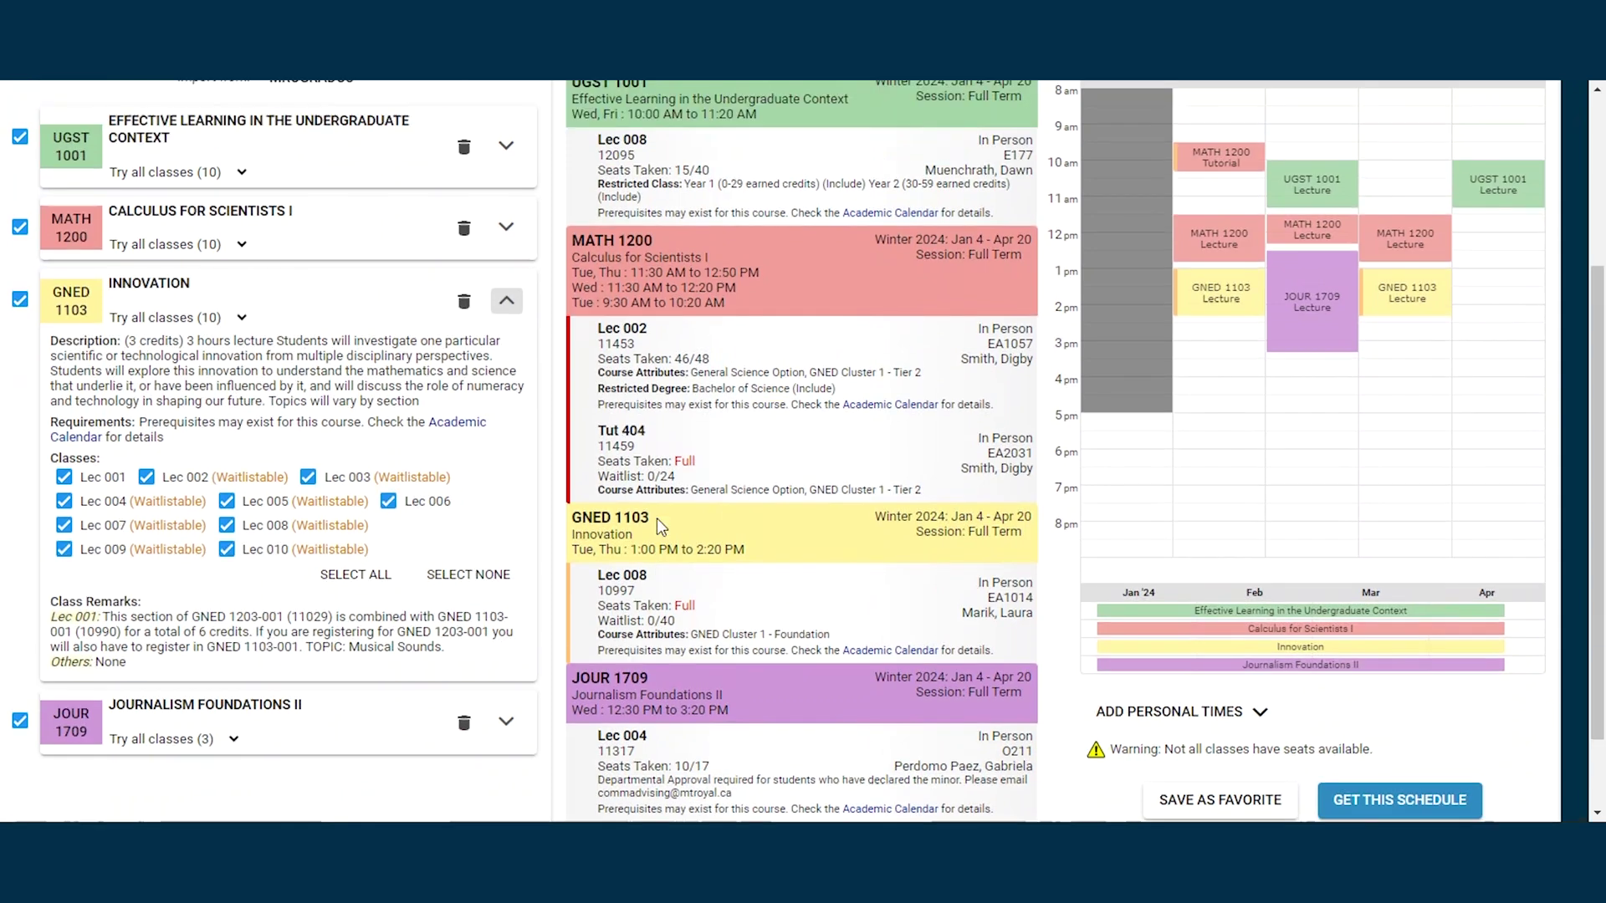
left_click(464, 403)
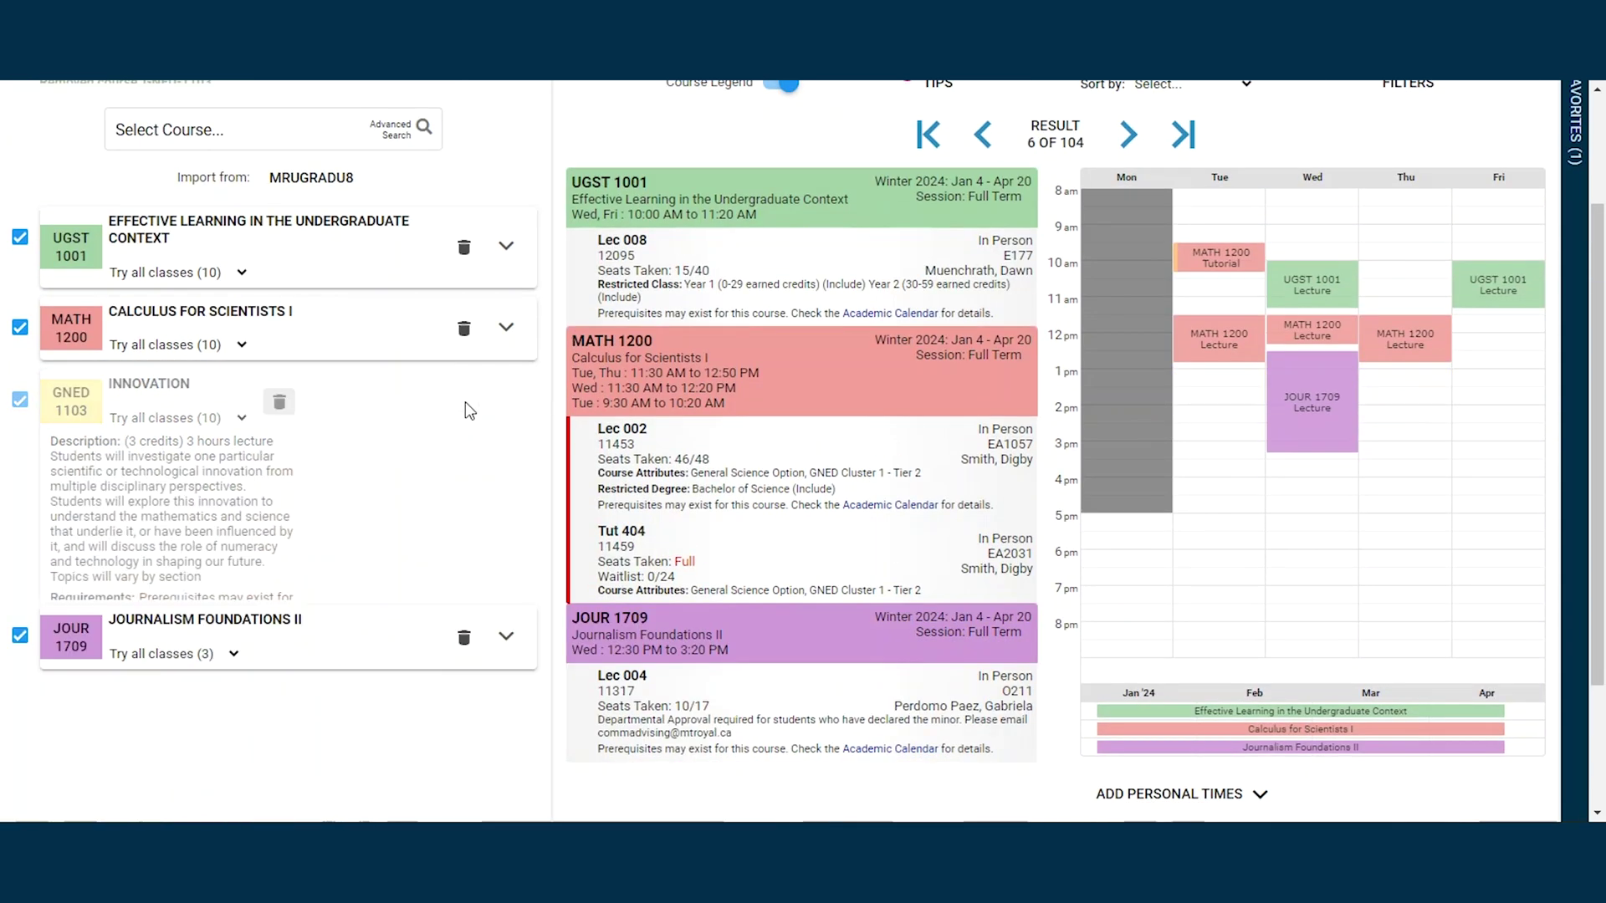
- Step back through the results and block weekday evenings from 5 pm to 9 pm
left_click(981, 138)
left_click(981, 138)
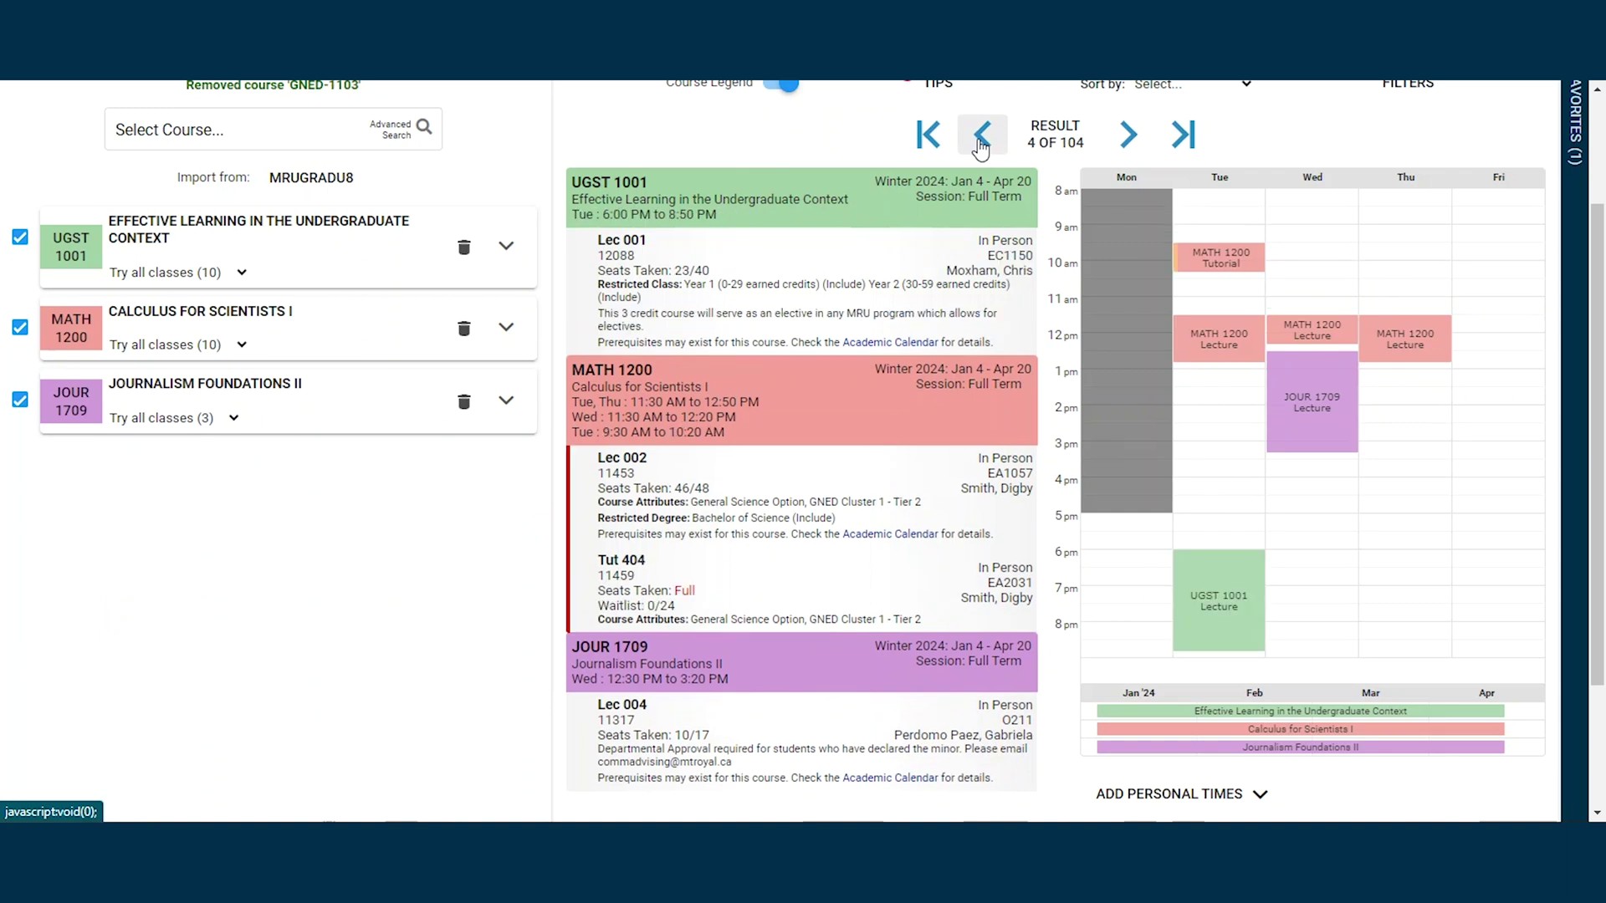
left_click_drag(1114, 523, 1527, 651)
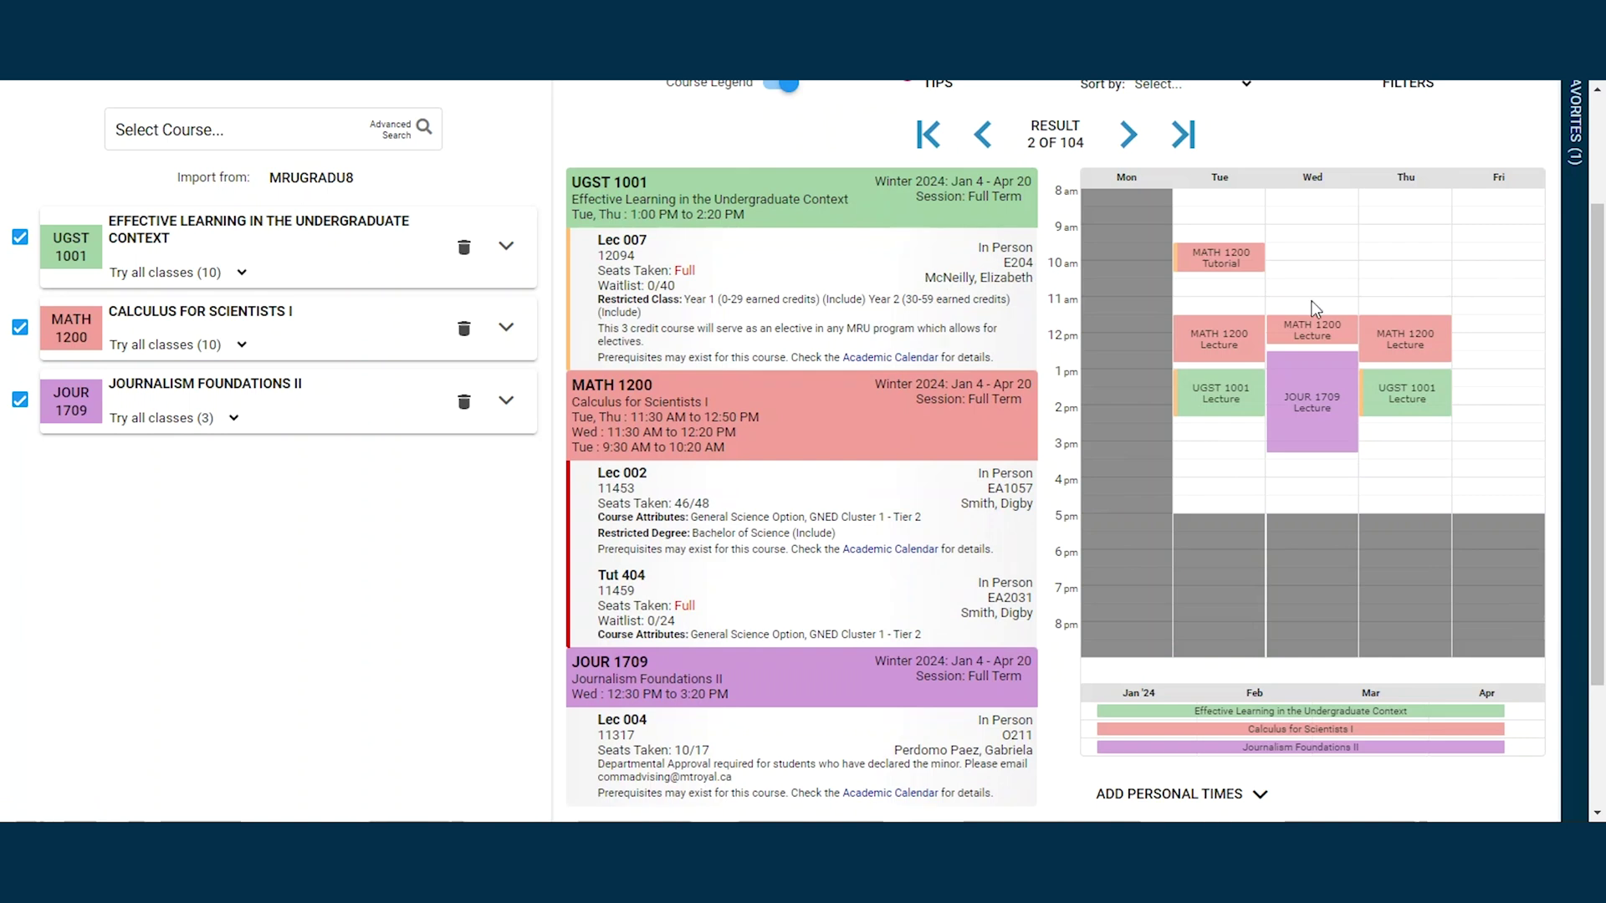
- Pin UGST 1001 to Lec 007, cutting the results from 104 to 20 schedules
scroll(760, 574, "down", 3)
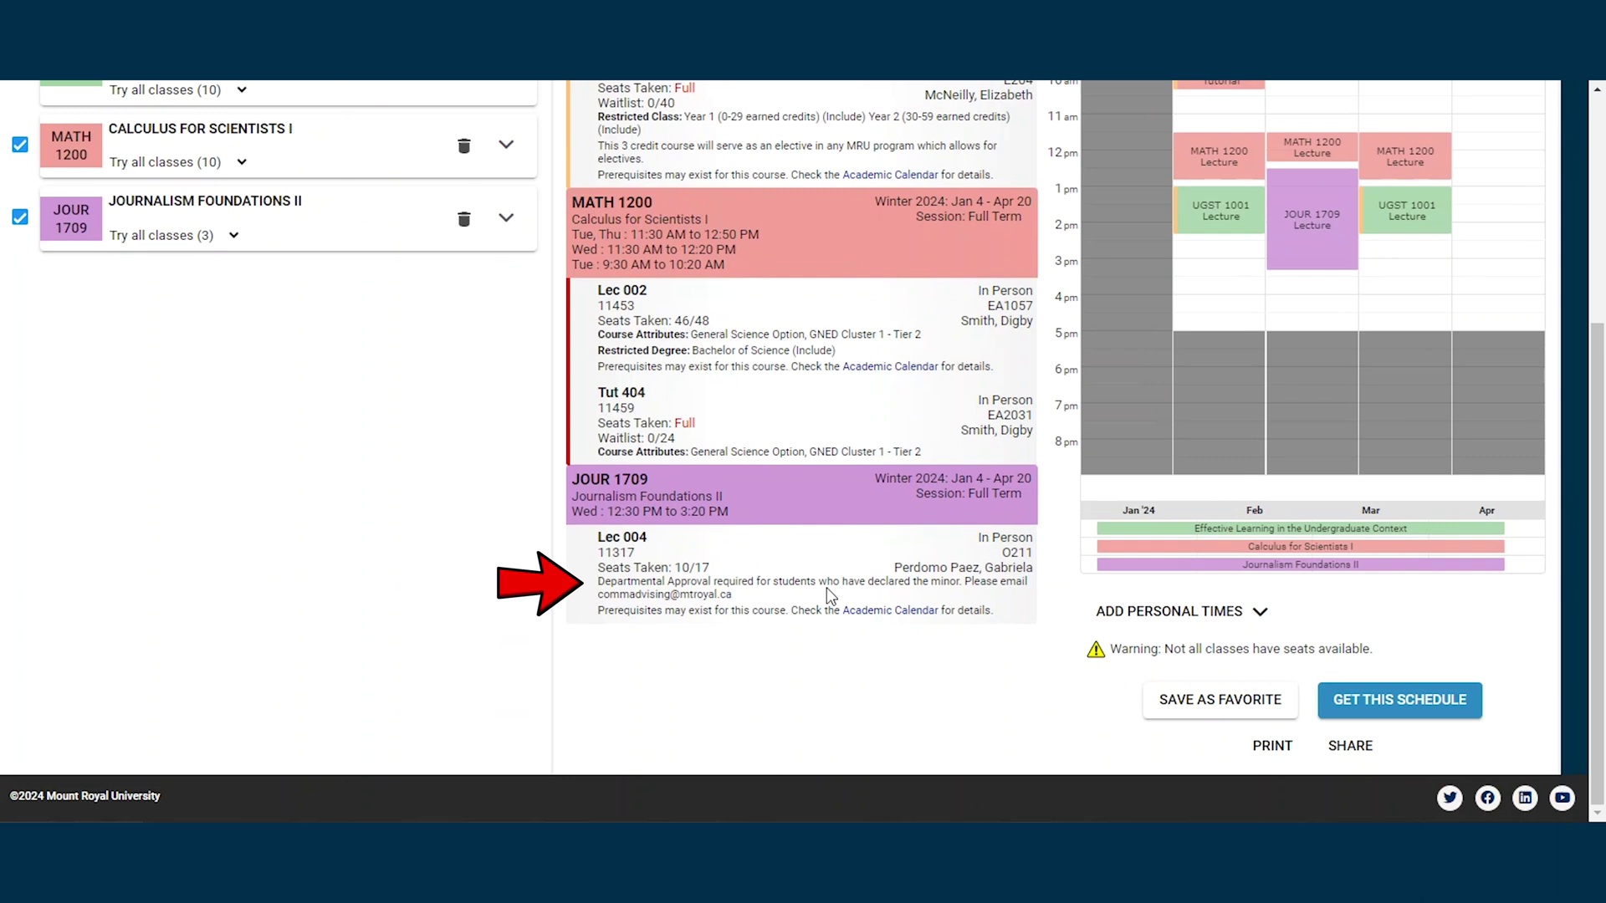
scroll(841, 592, "up", 3)
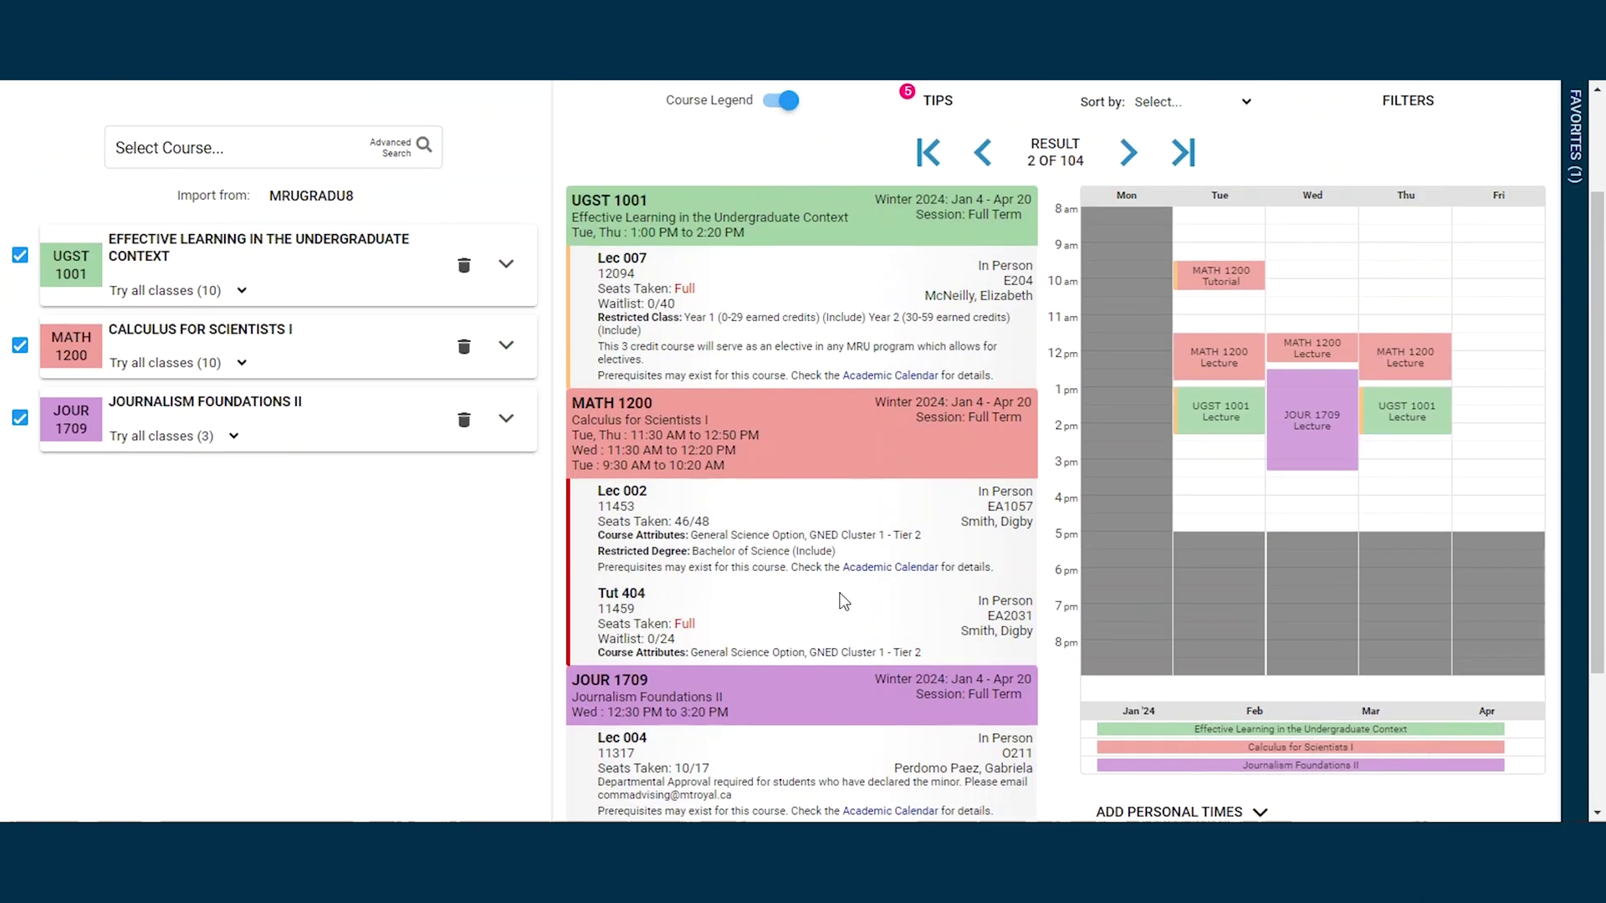
left_click(878, 223)
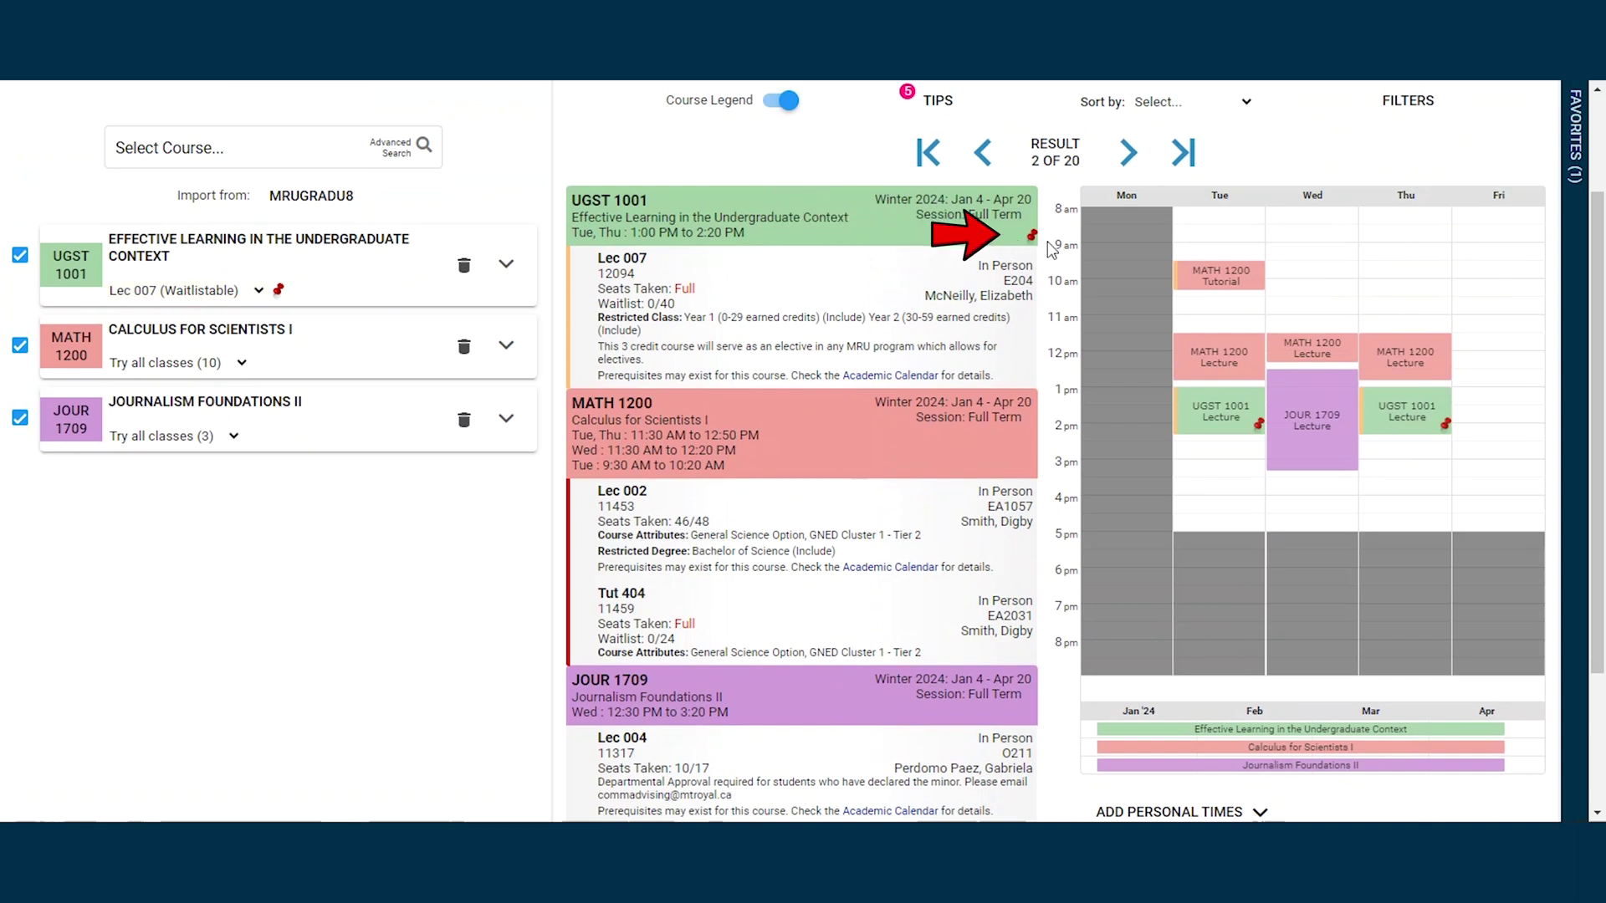
- Pin MATH 1200 Lec 002 with Tut 404 and return to result 1 of 2 with JOUR 1709 on Wednesday
left_click(1031, 469)
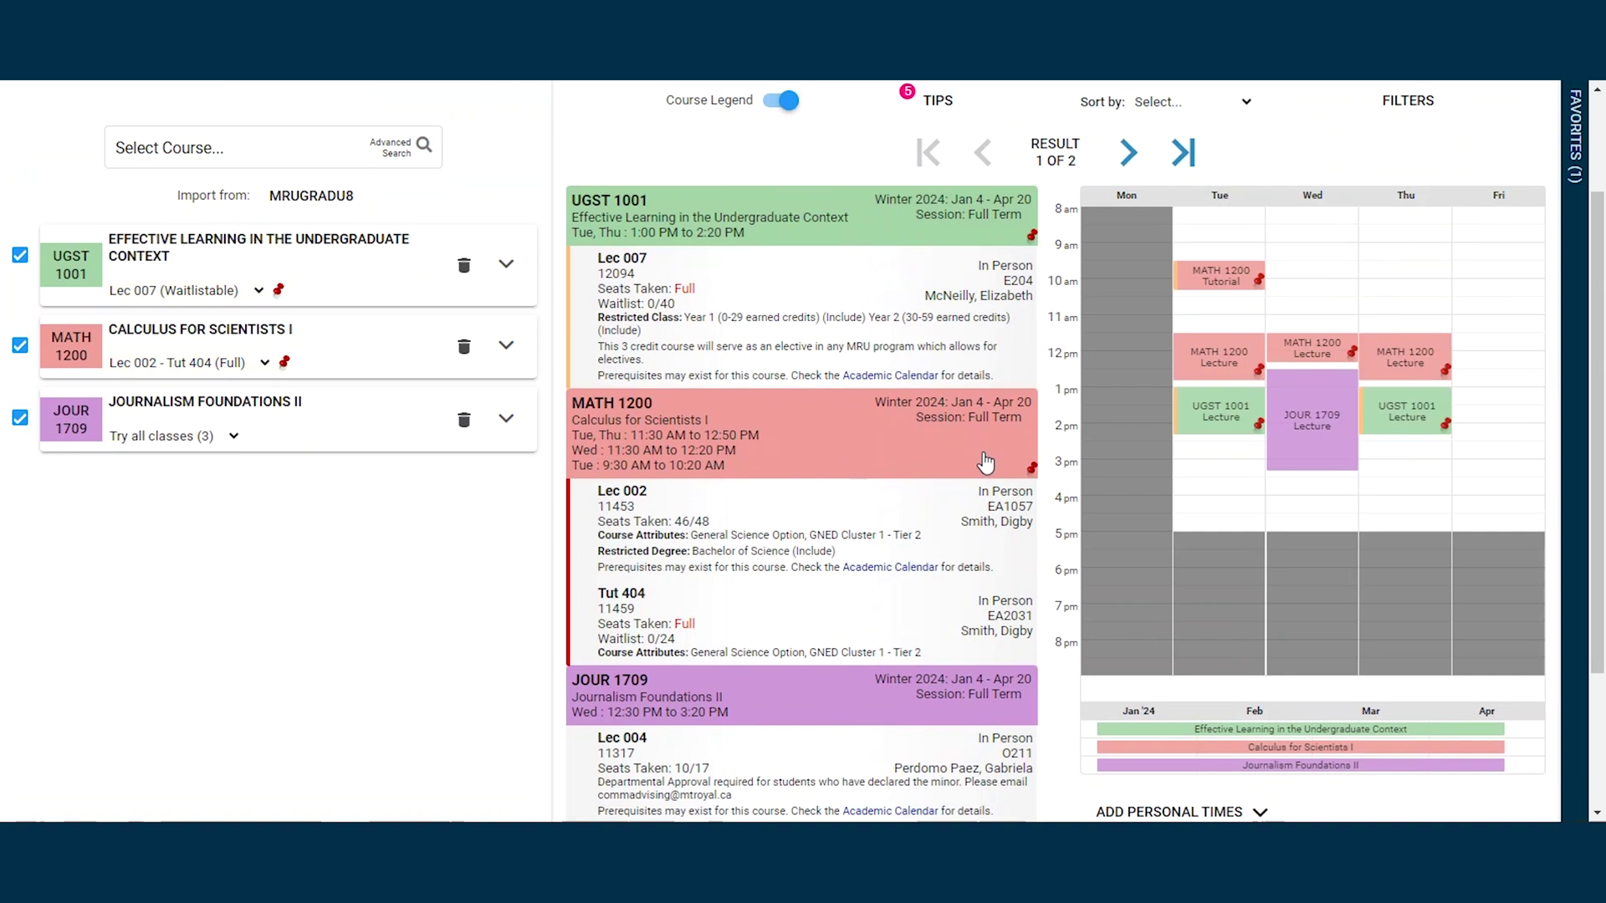
scroll(985, 463, "up", 1)
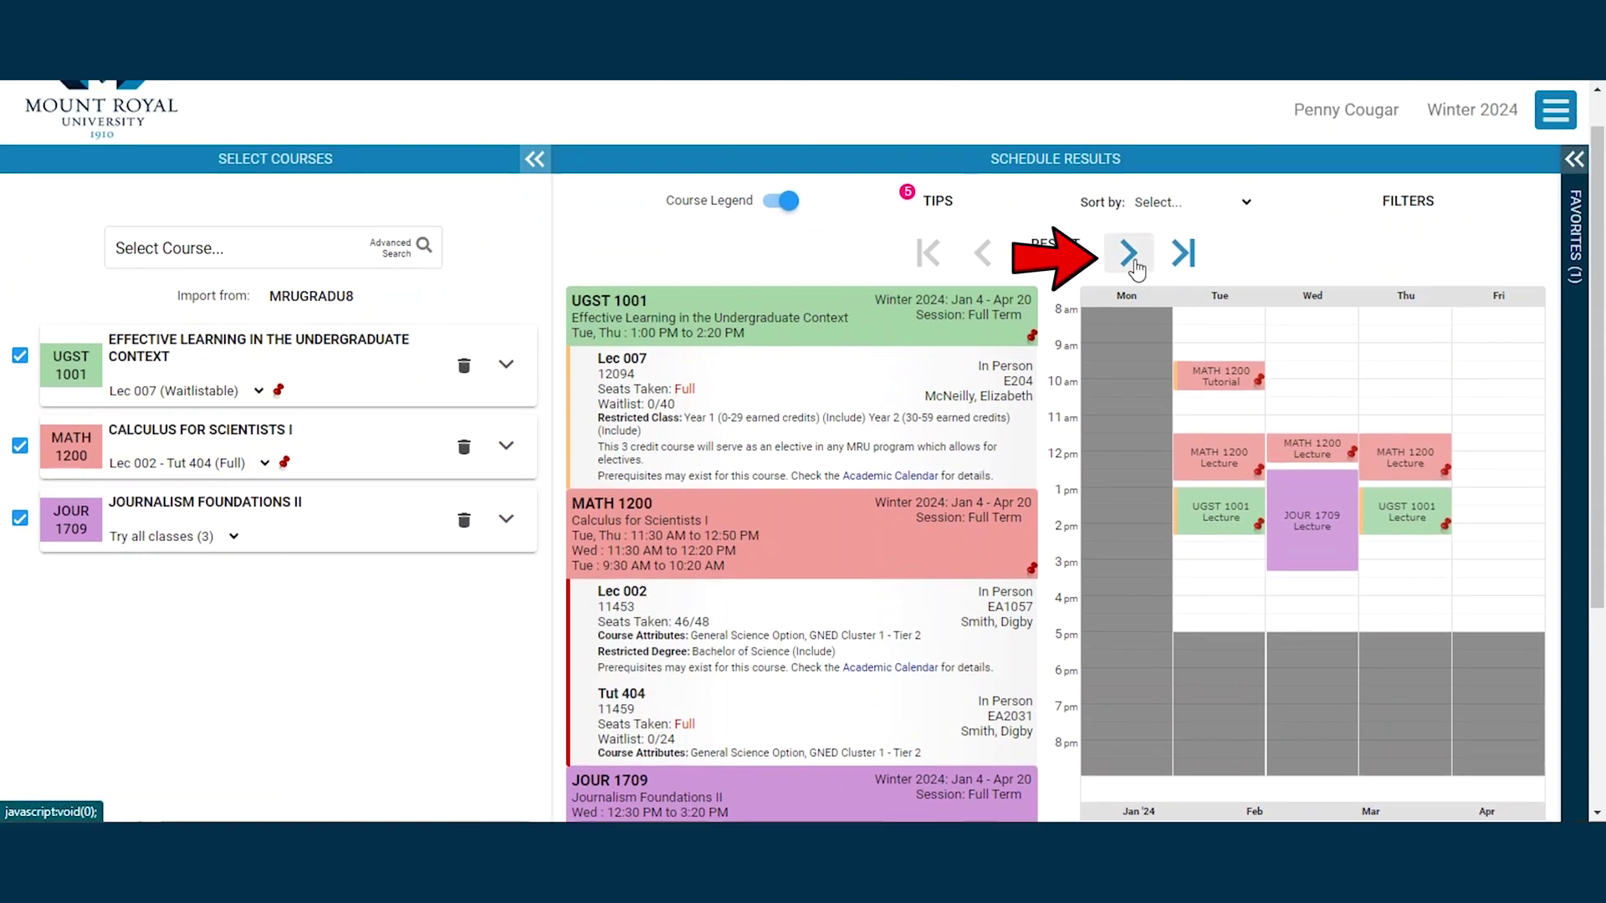
left_click(1131, 260)
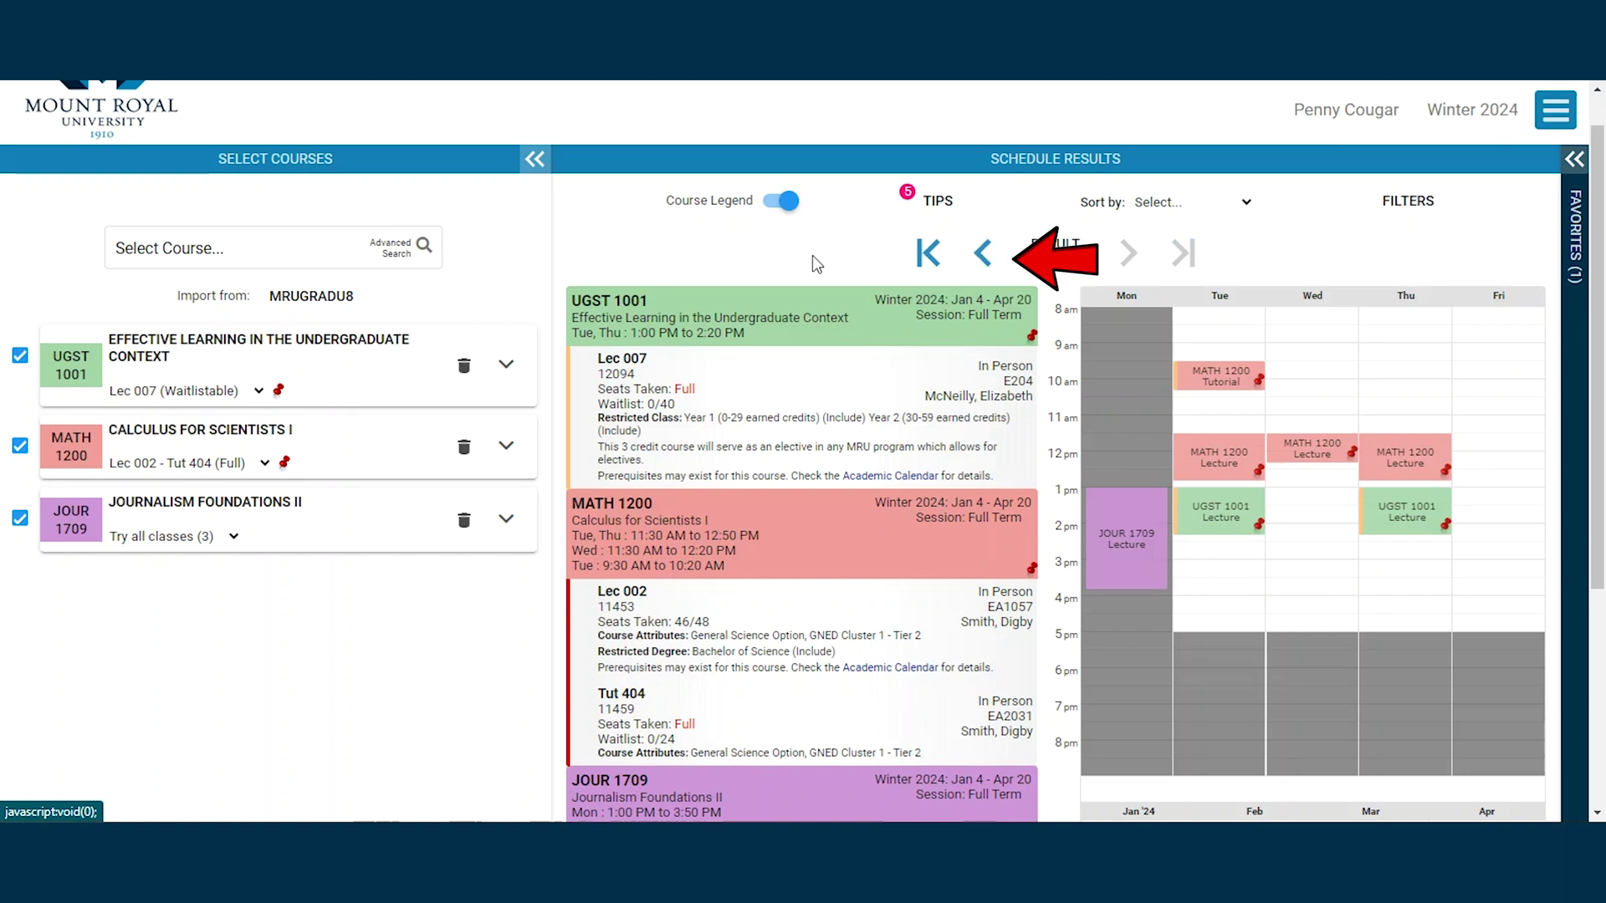
left_click(987, 258)
scroll(992, 261, "down", 4)
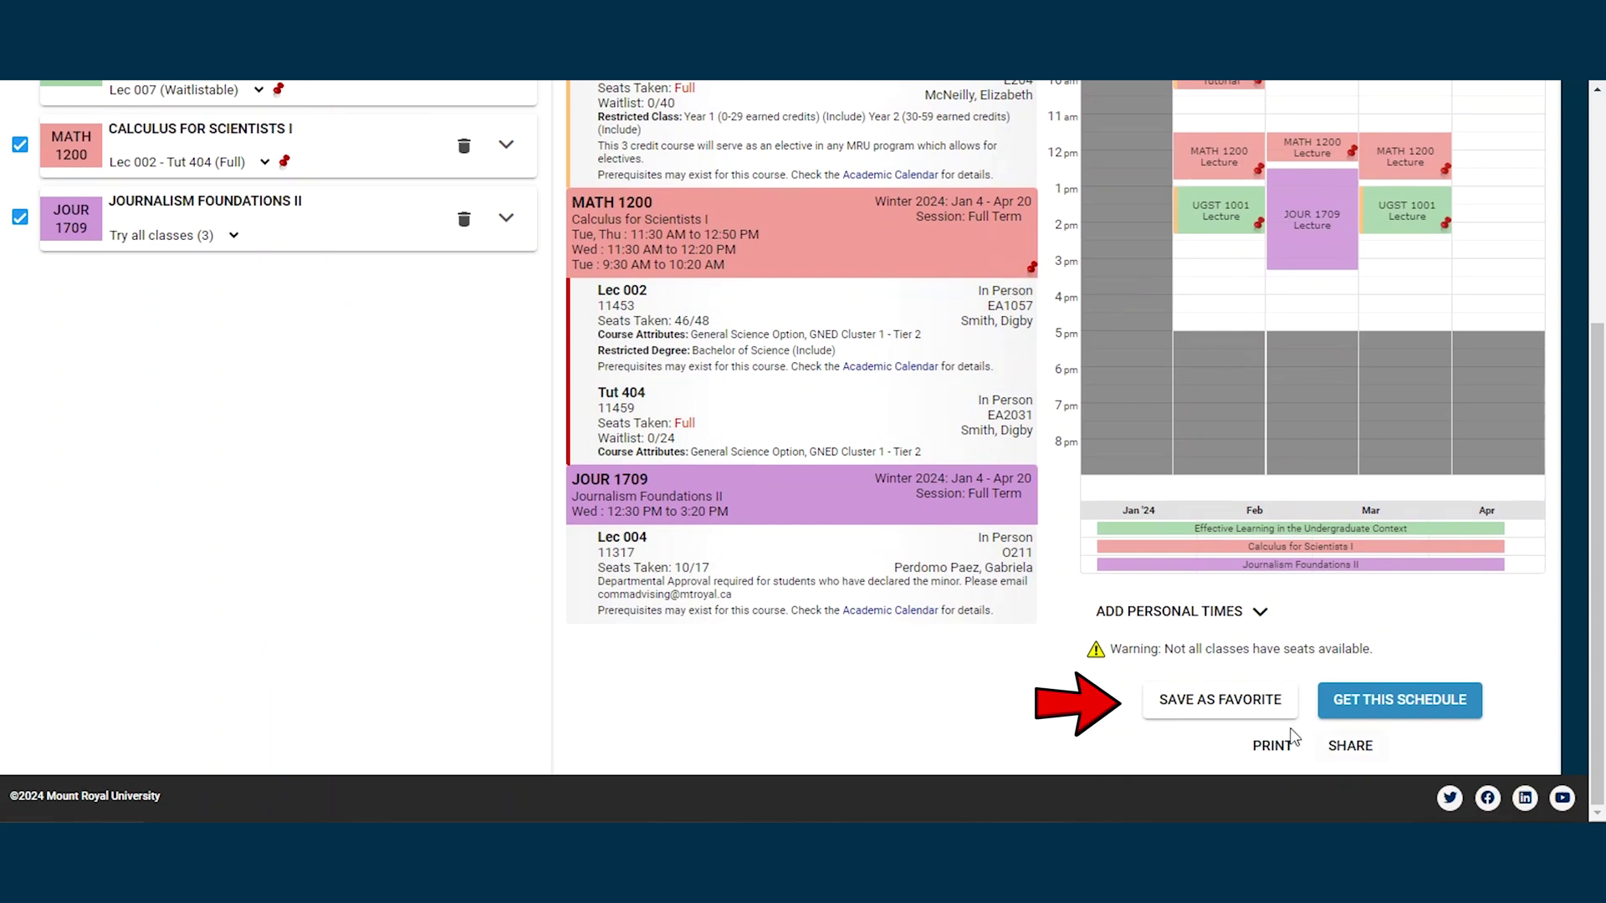
- Save the timetable as favorite Untitled 2, then bring up its Getting Schedule enrollment page
left_click(1247, 707)
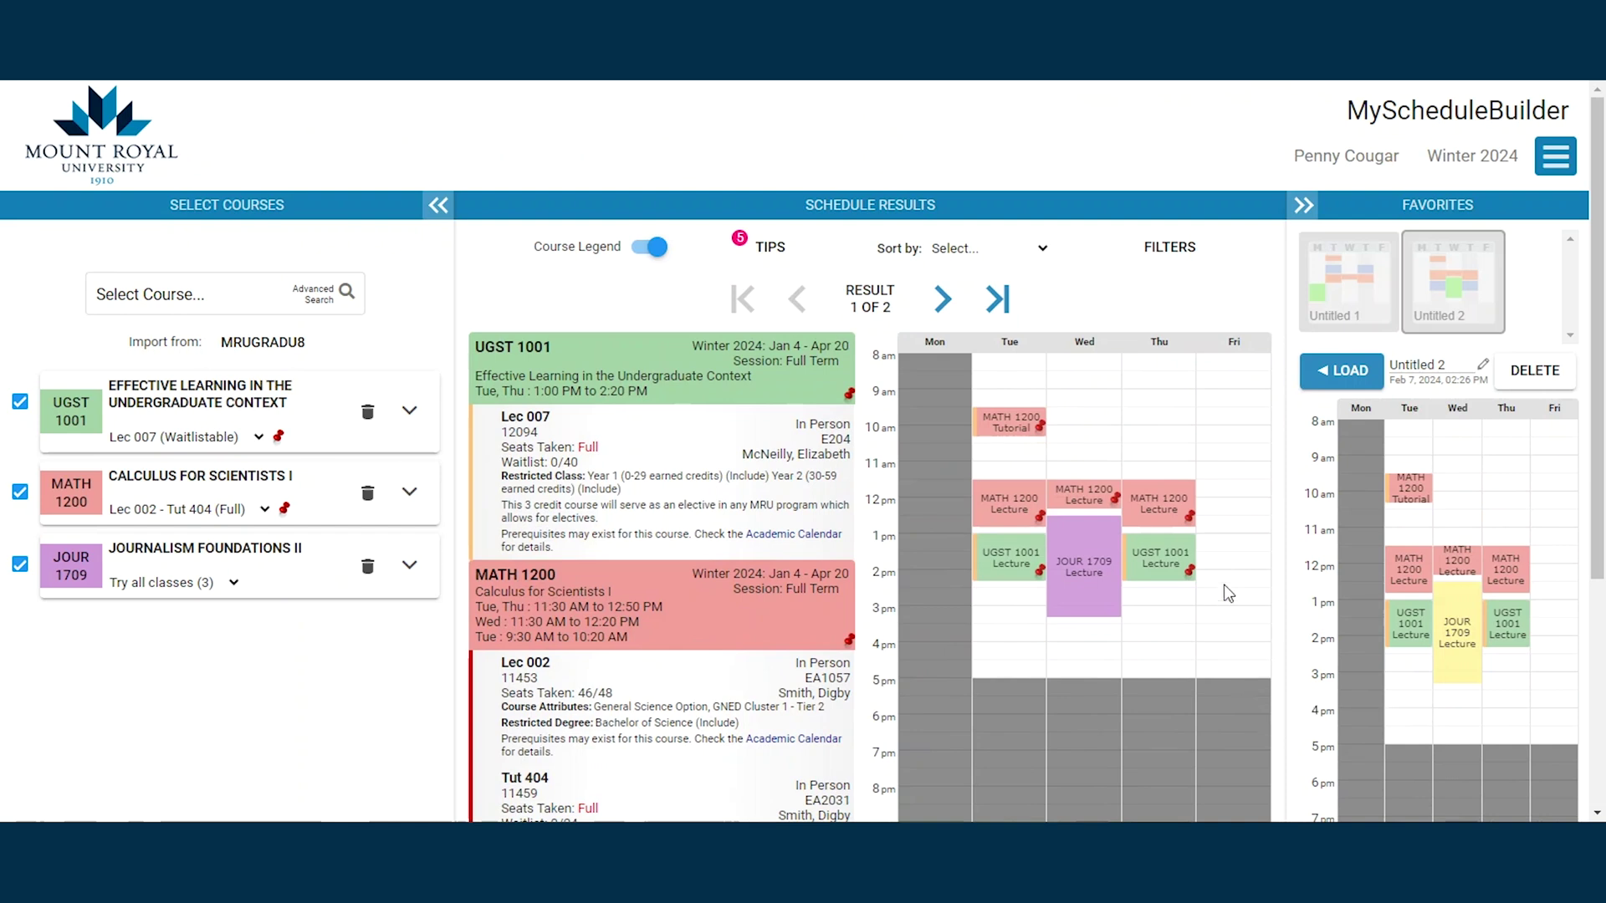
scroll(1241, 689, "down", 1)
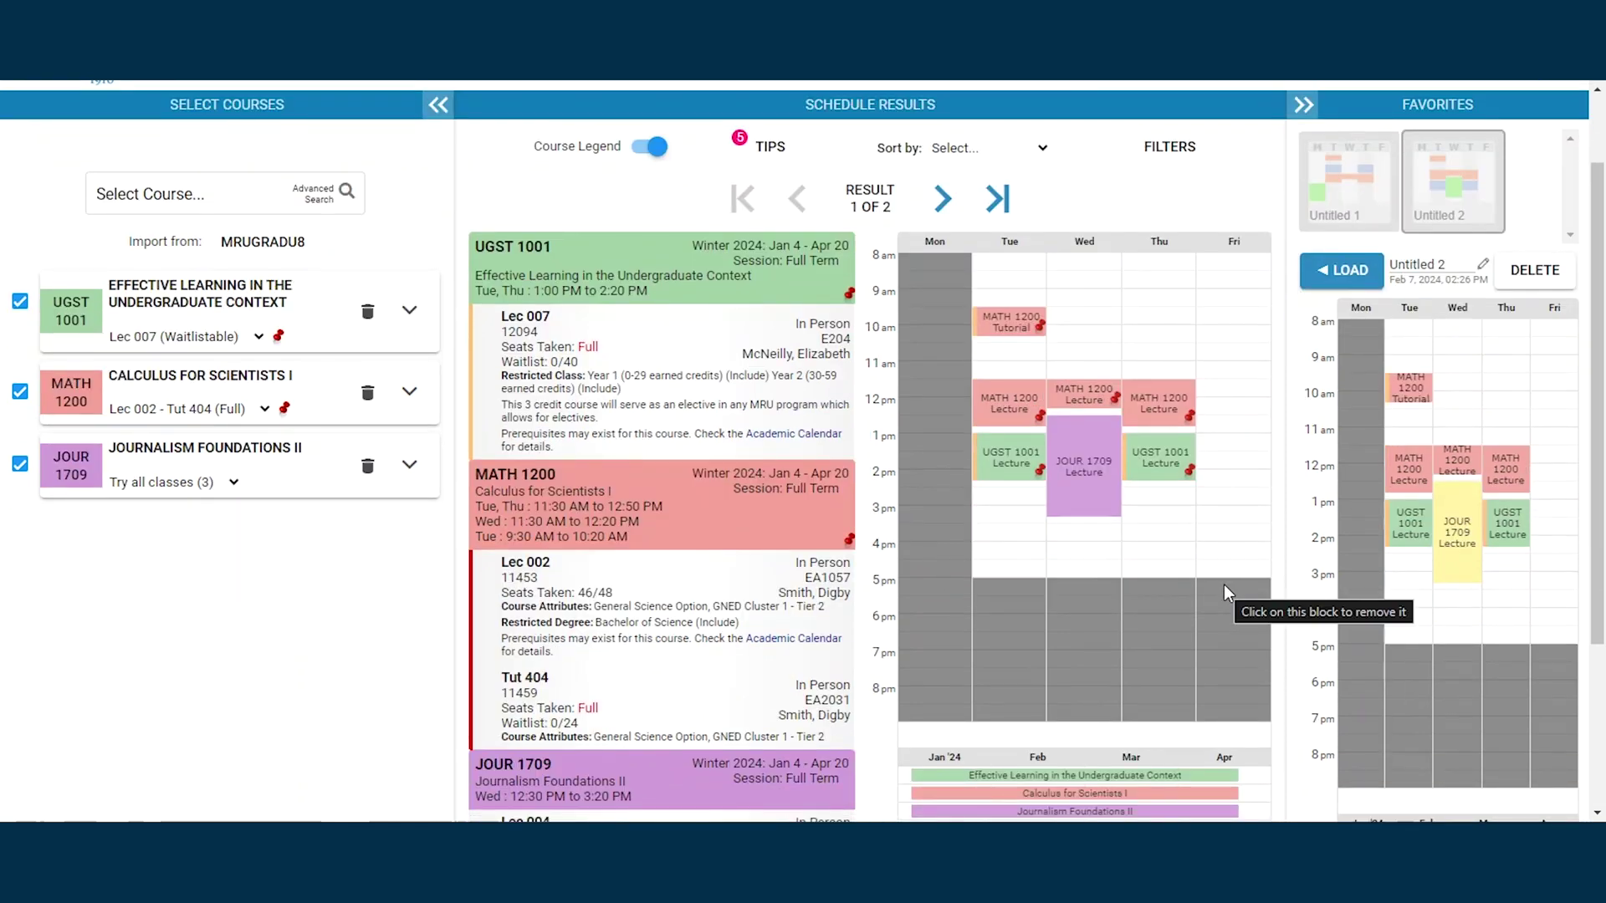
scroll(1223, 584, "down", 3)
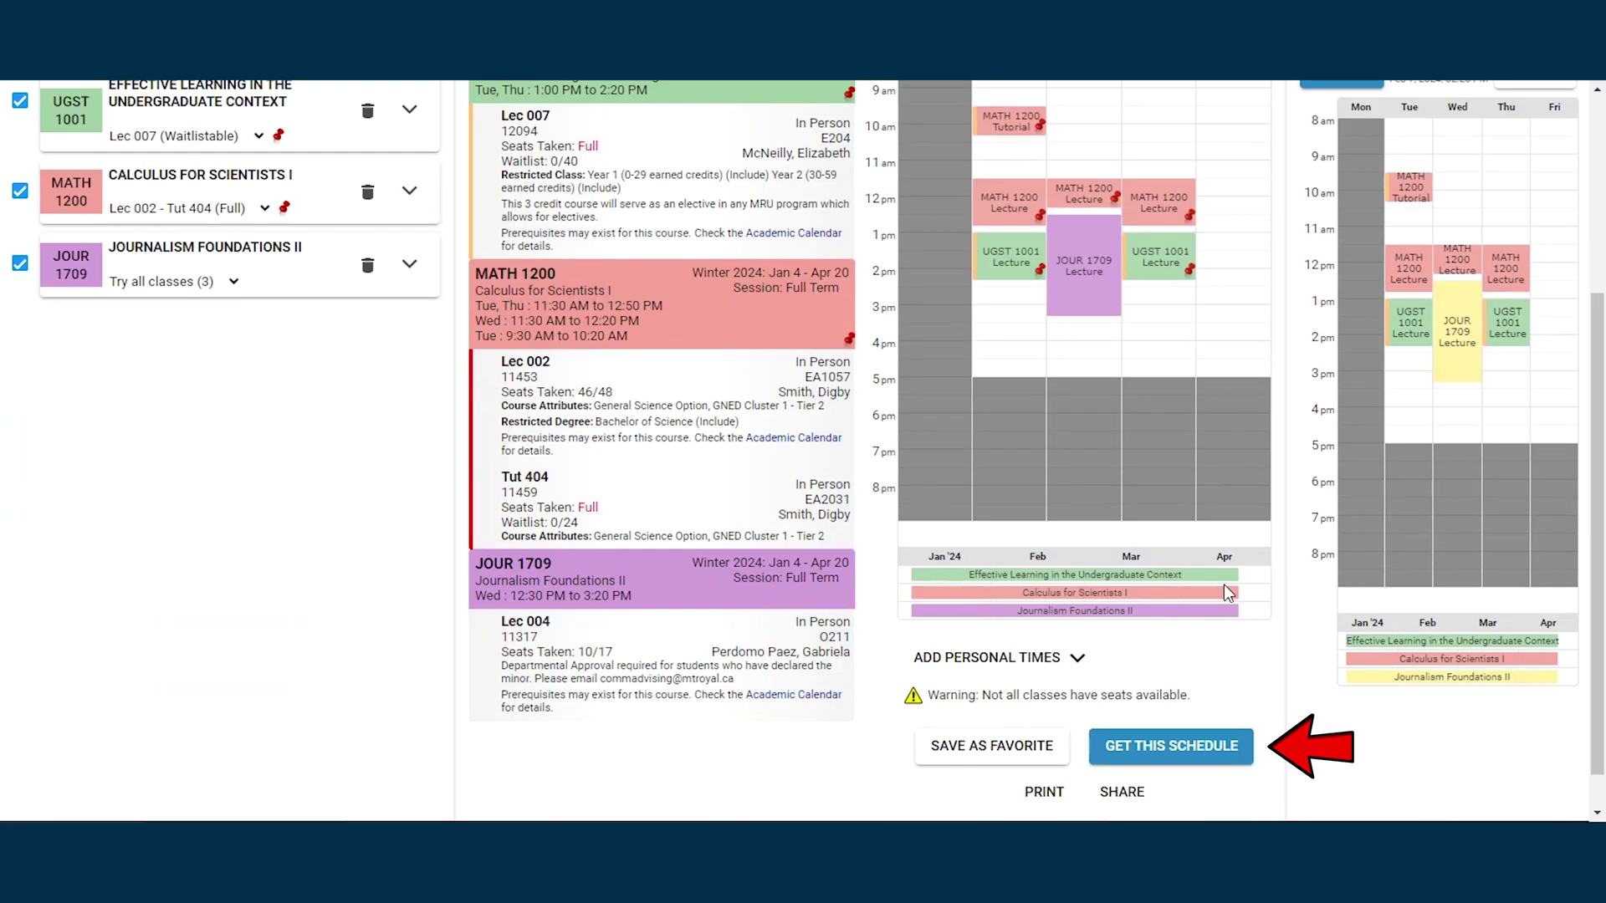
left_click(1171, 745)
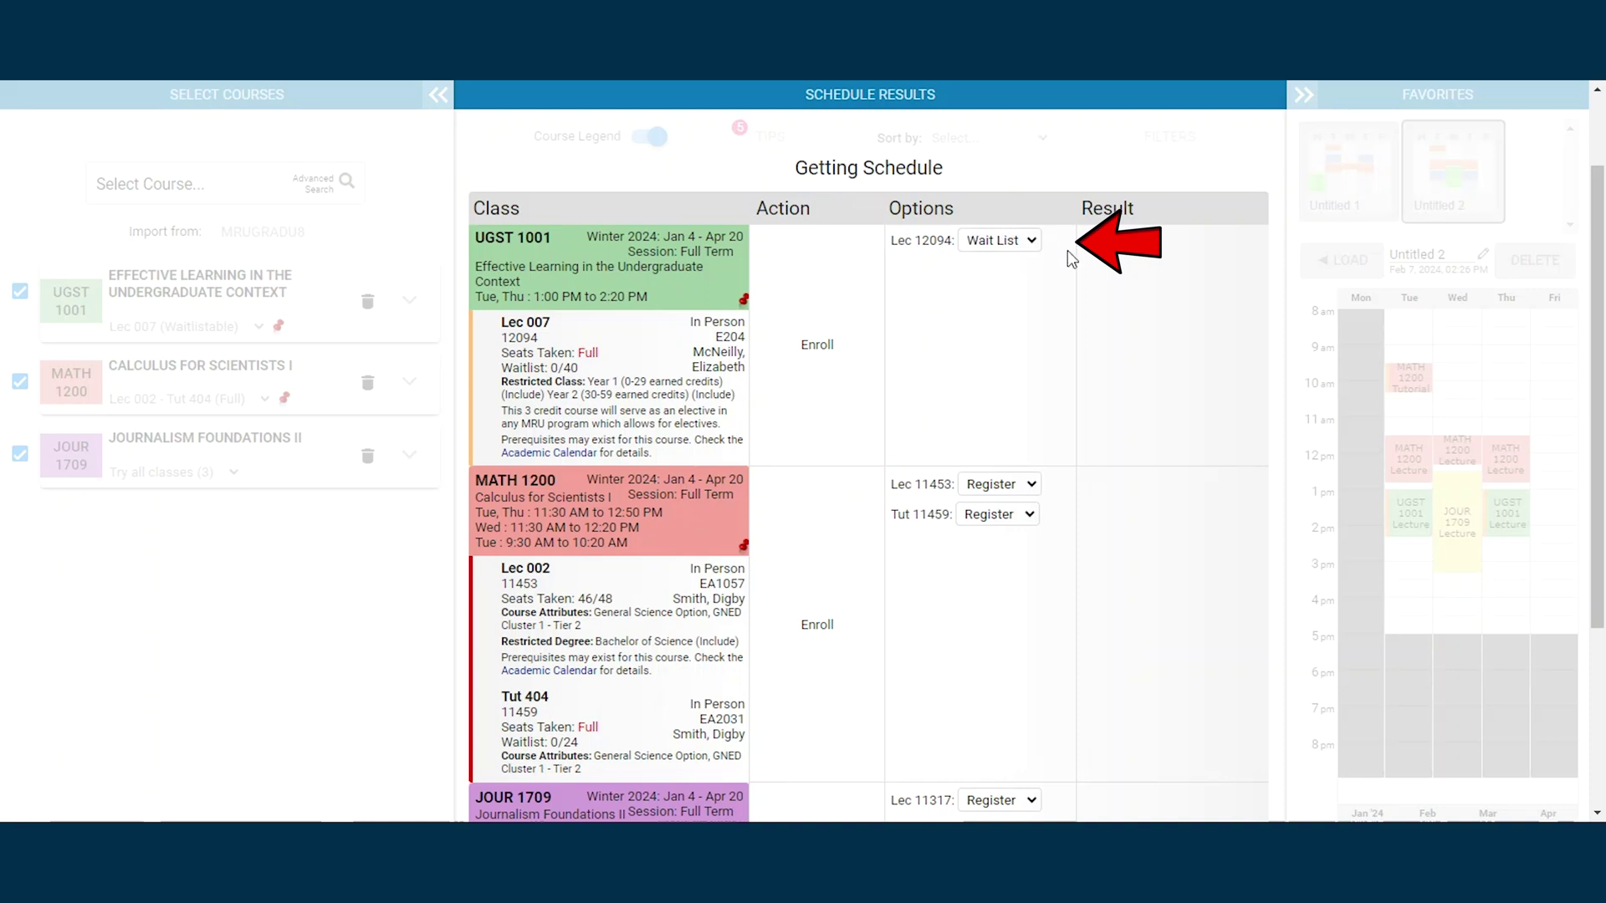
- Keep UGST 1001 Lec 12094 on Wait List and submit enrollment with Do Actions
left_click(1027, 241)
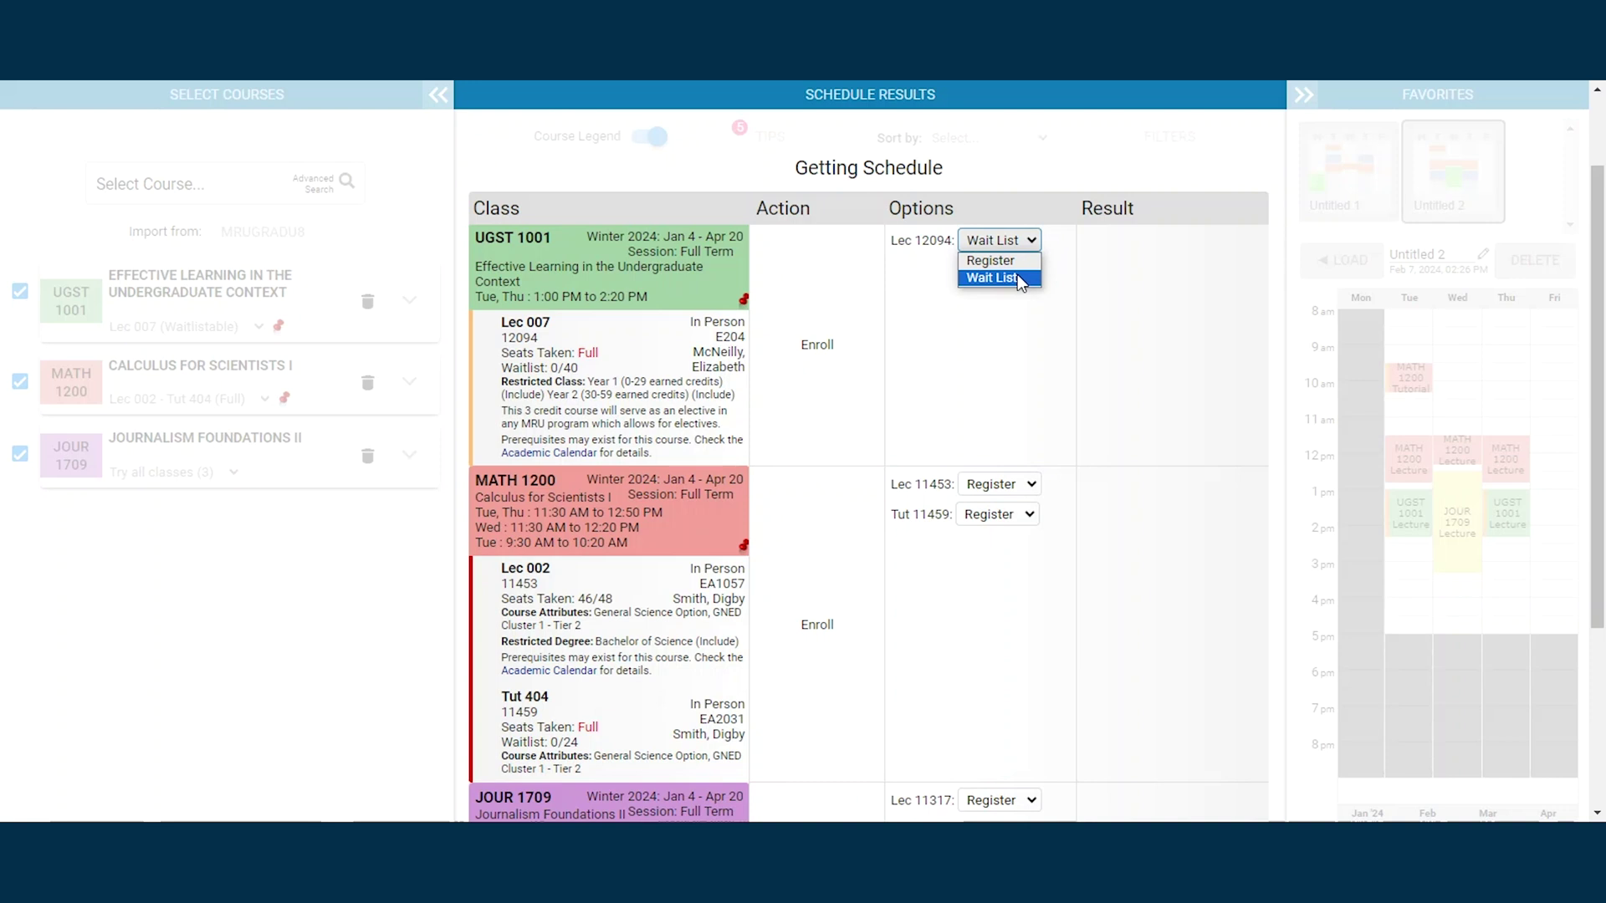
left_click(1006, 329)
scroll(1004, 333, "down", 3)
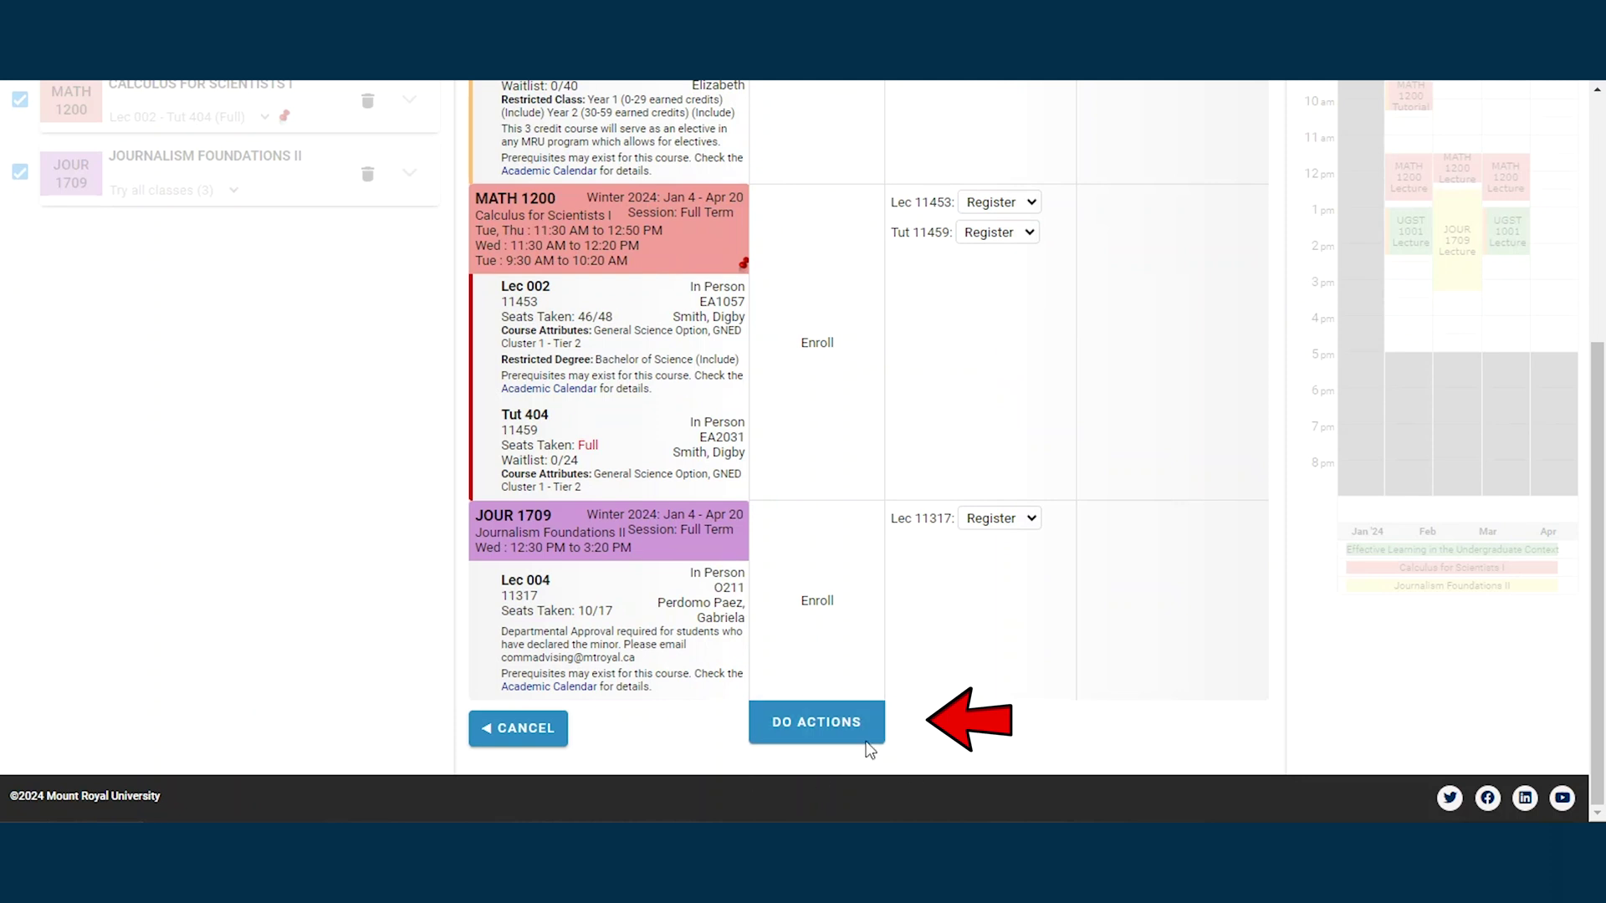
left_click(843, 724)
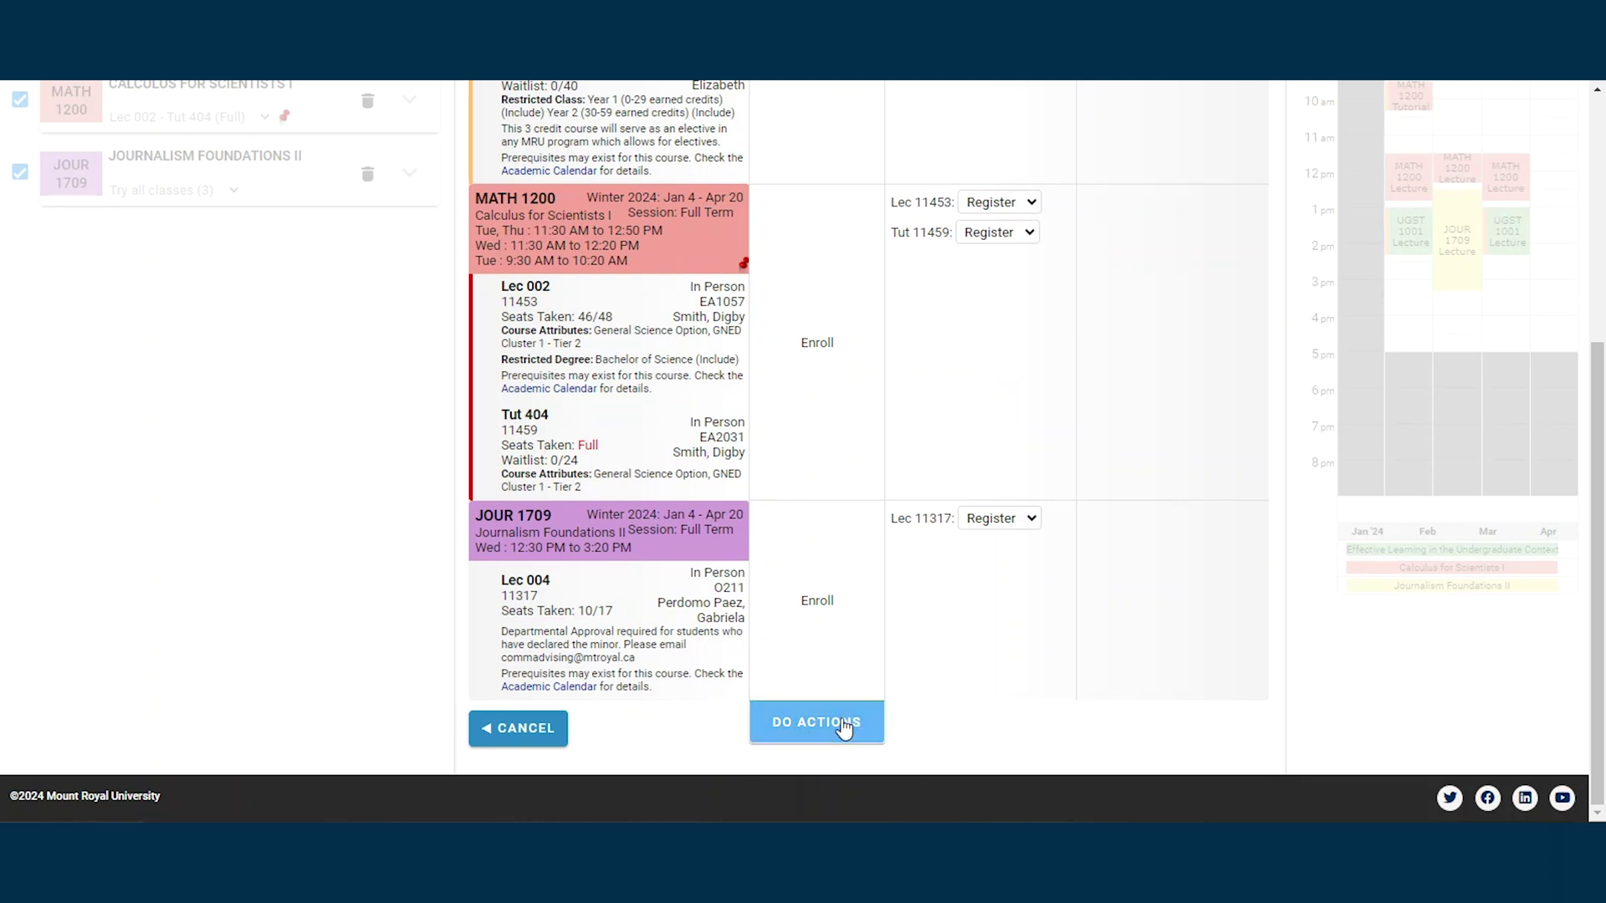